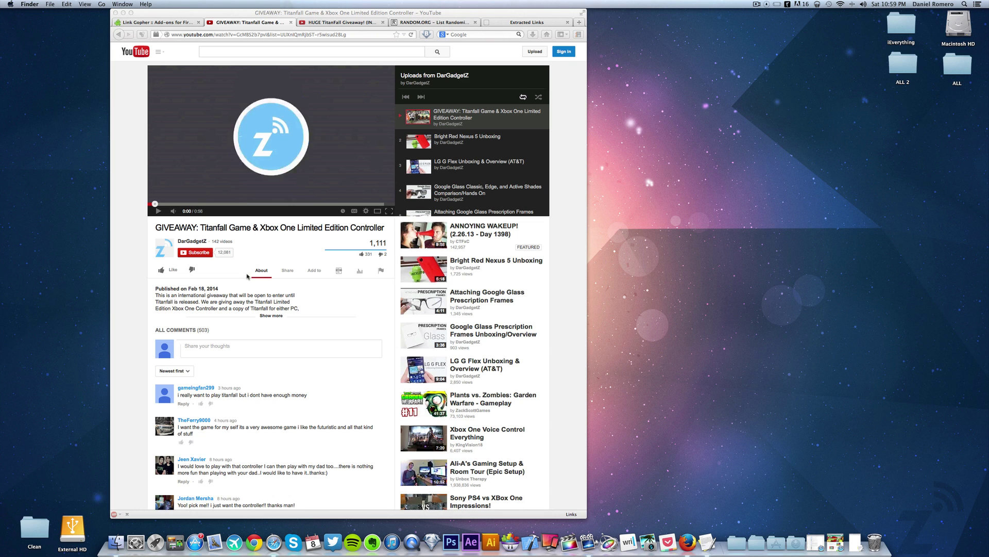
Bring the Firefox window to the front and scroll through the current page
click(266, 316)
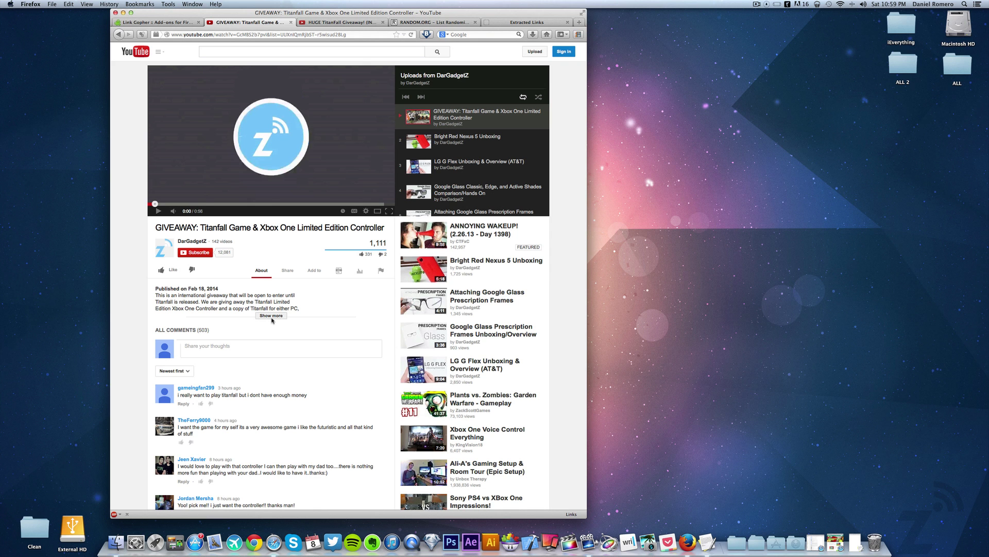
scroll(272, 320, down, 20)
scroll(272, 320, down, 20)
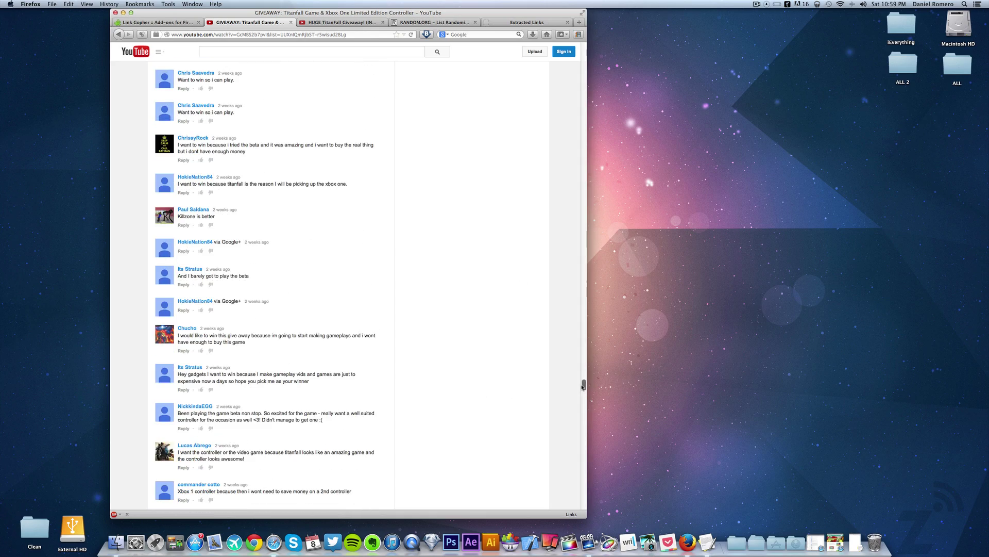
drag(584, 385, 637, 27)
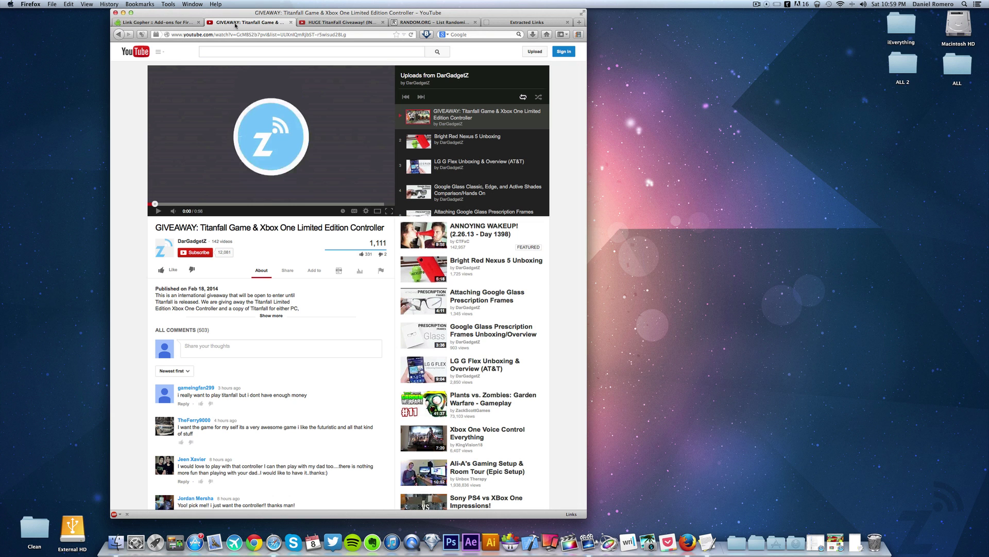
Look through the TitanFall giveaway, Extracted Links and RANDOM.ORG tabs, ending on the Link Gopher add-on page
click(345, 22)
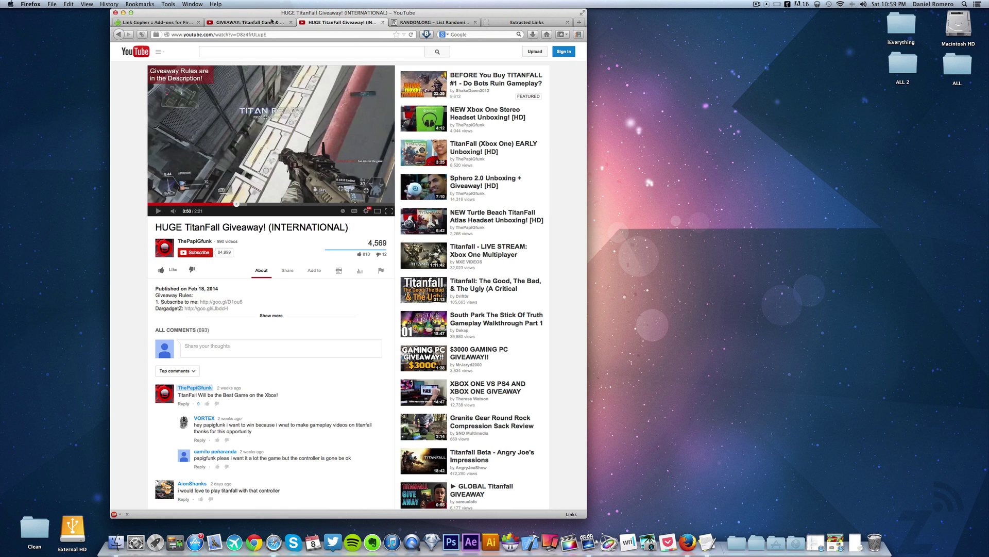
click(273, 23)
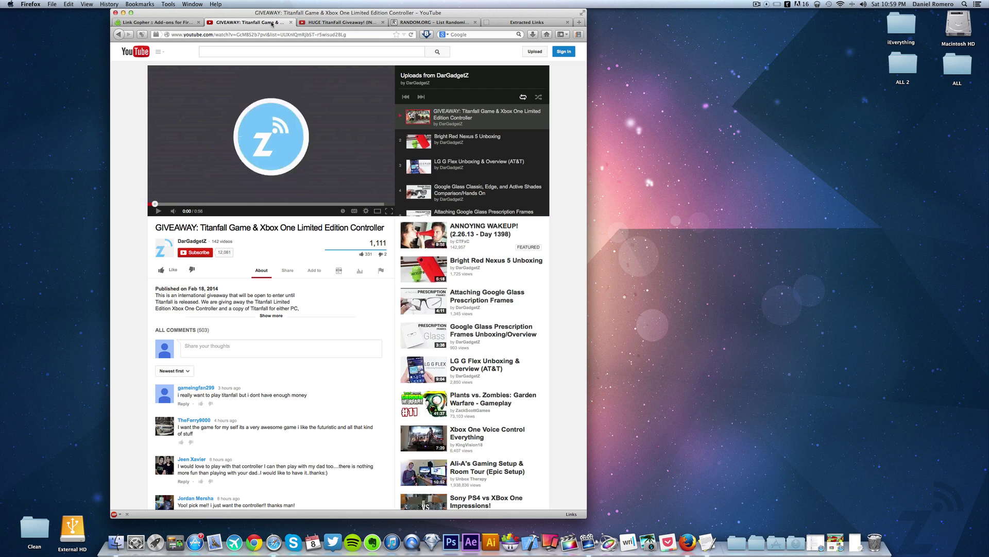
click(507, 26)
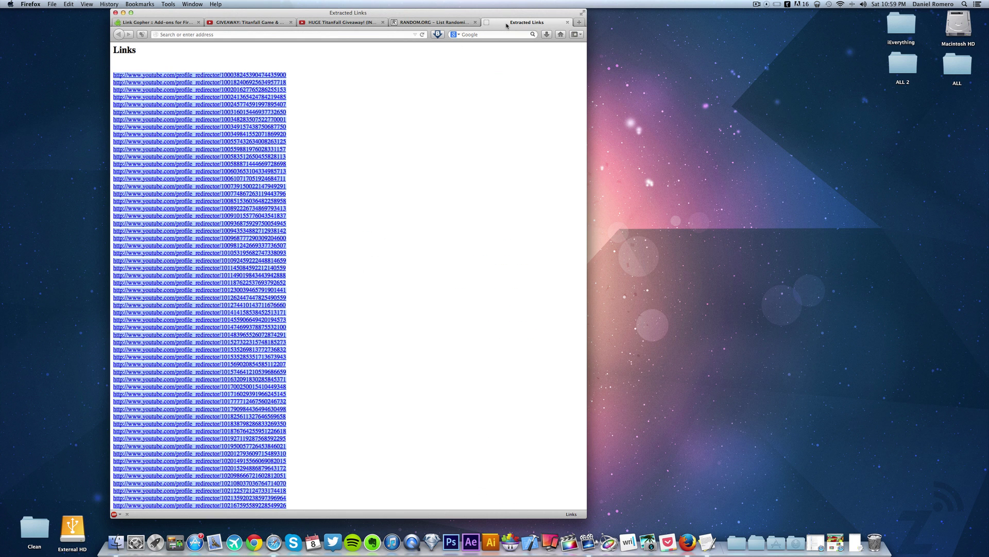
click(458, 23)
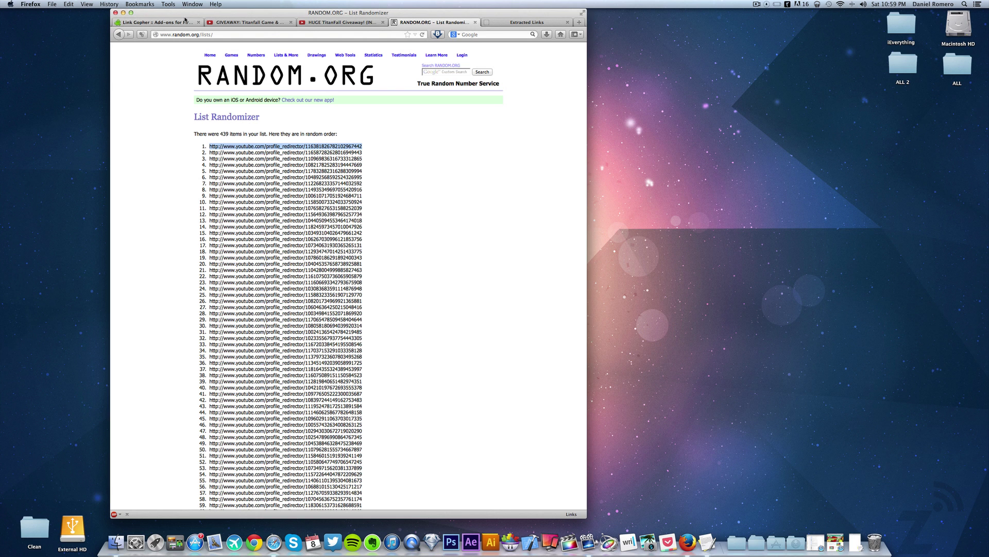
click(185, 21)
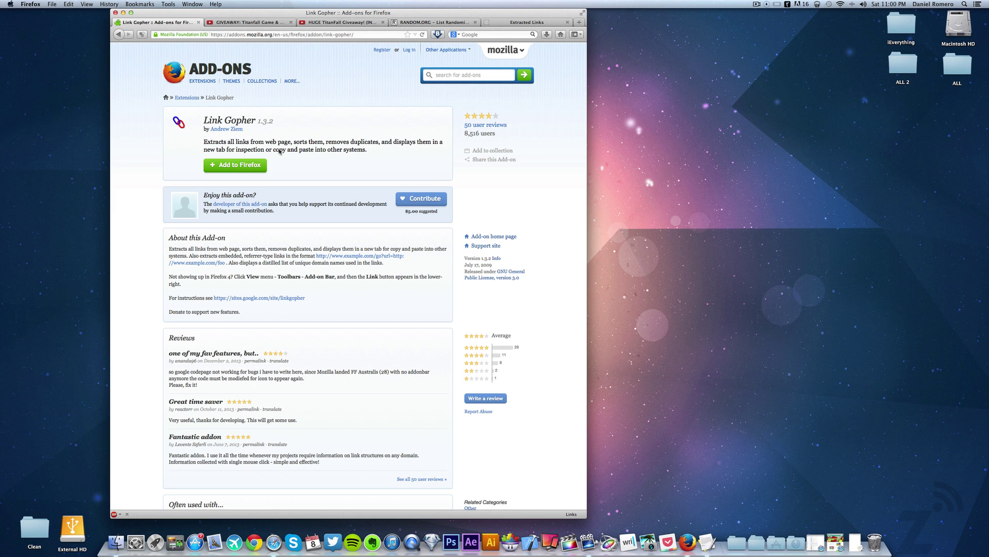
Extract all links from the GIVEAWAY Titanfall page with Link Gopher, review them, and close that tab
click(247, 23)
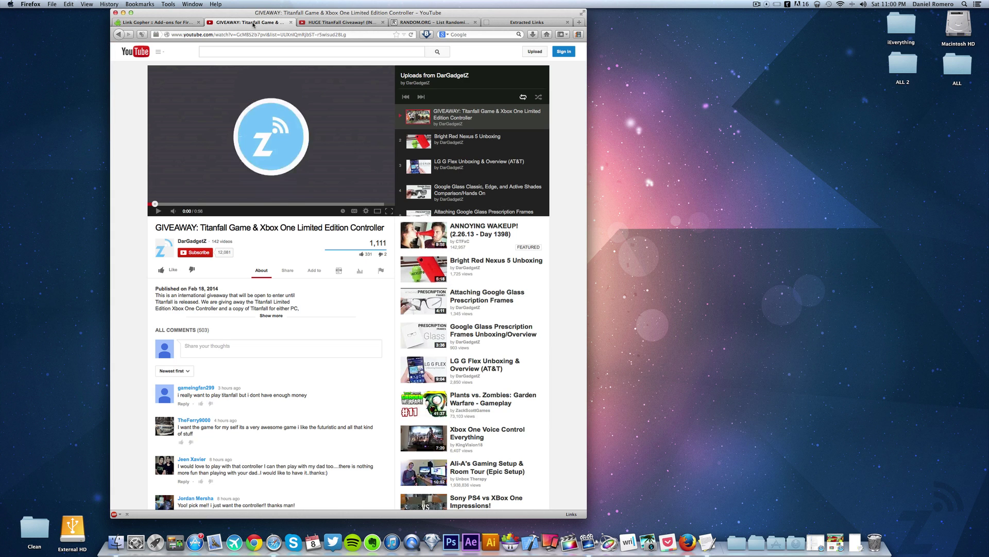
click(570, 514)
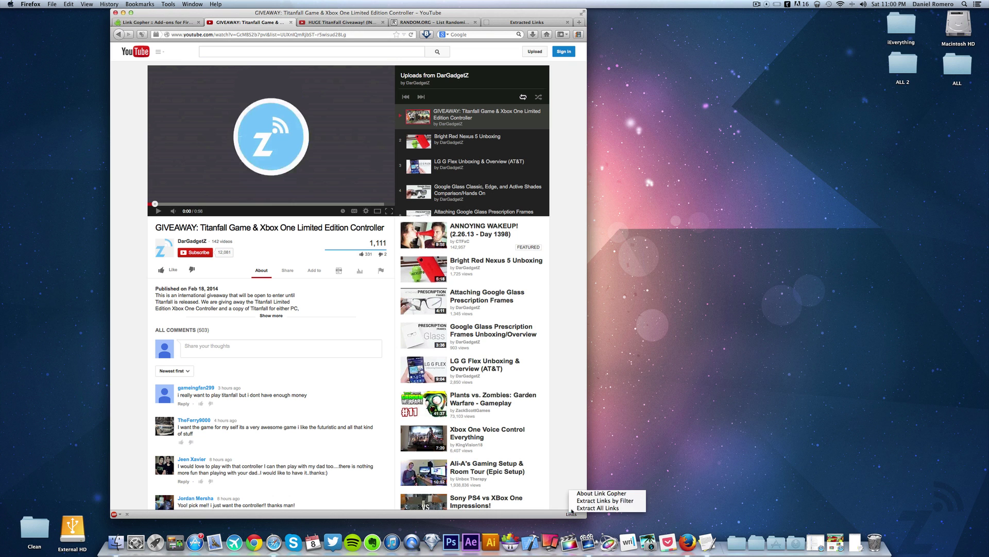
click(601, 508)
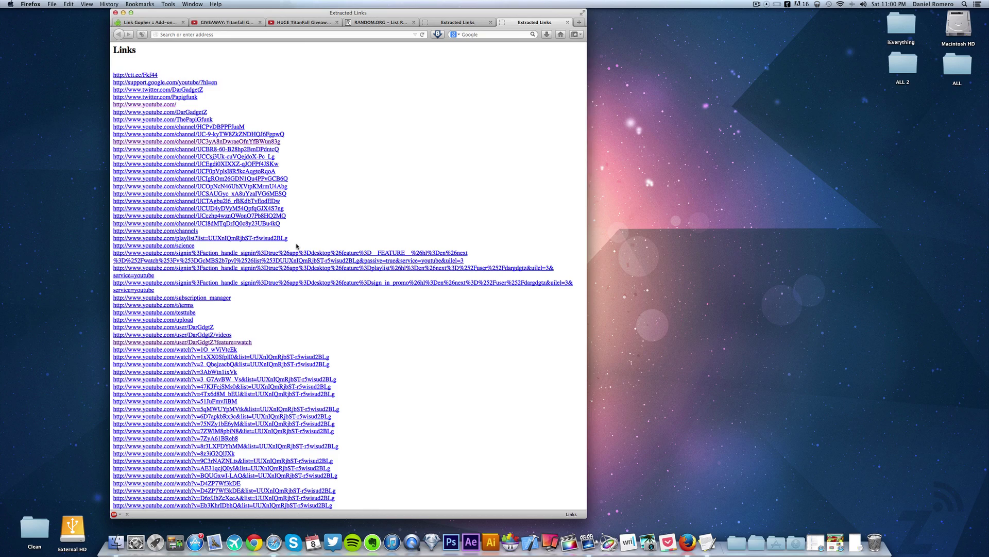
scroll(298, 246, down, 15)
scroll(297, 246, up, 15)
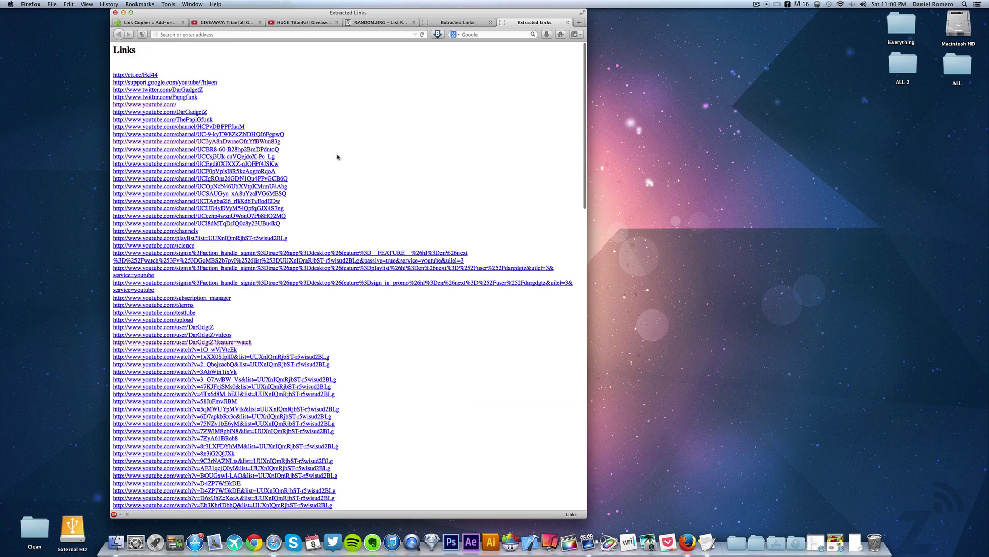
click(568, 22)
Close the older extracted profile links tab and return to the GIVEAWAY Titanfall video page
click(322, 23)
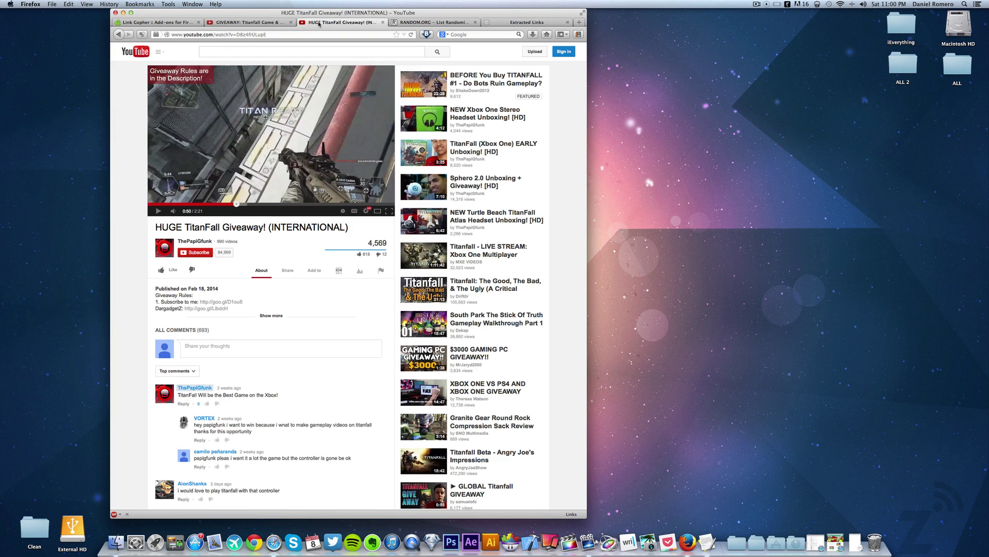
click(246, 22)
click(442, 24)
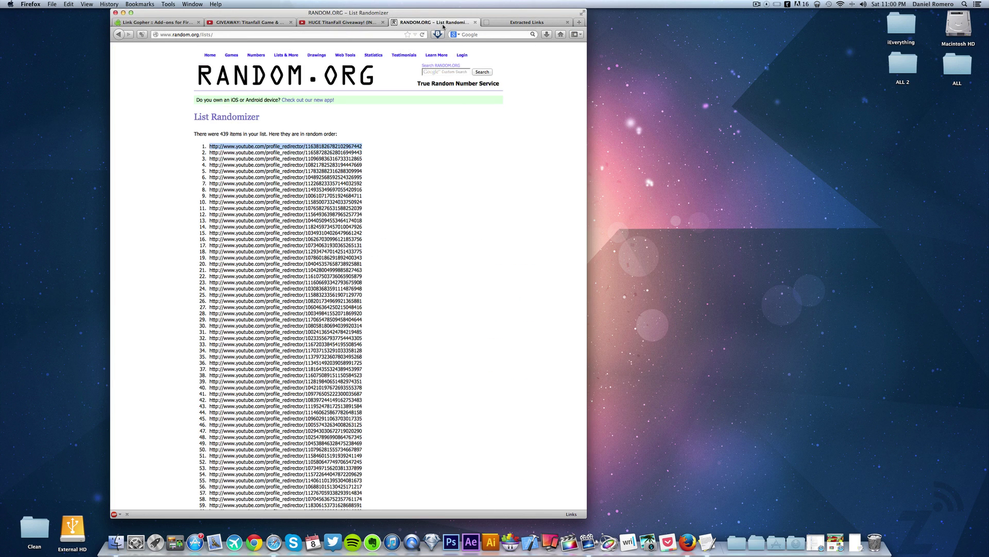
click(571, 23)
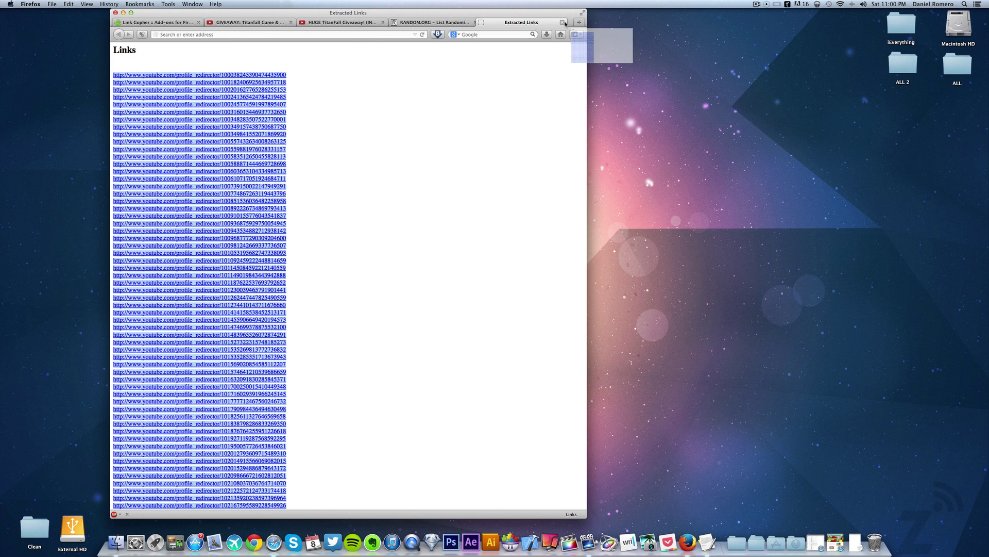
click(568, 23)
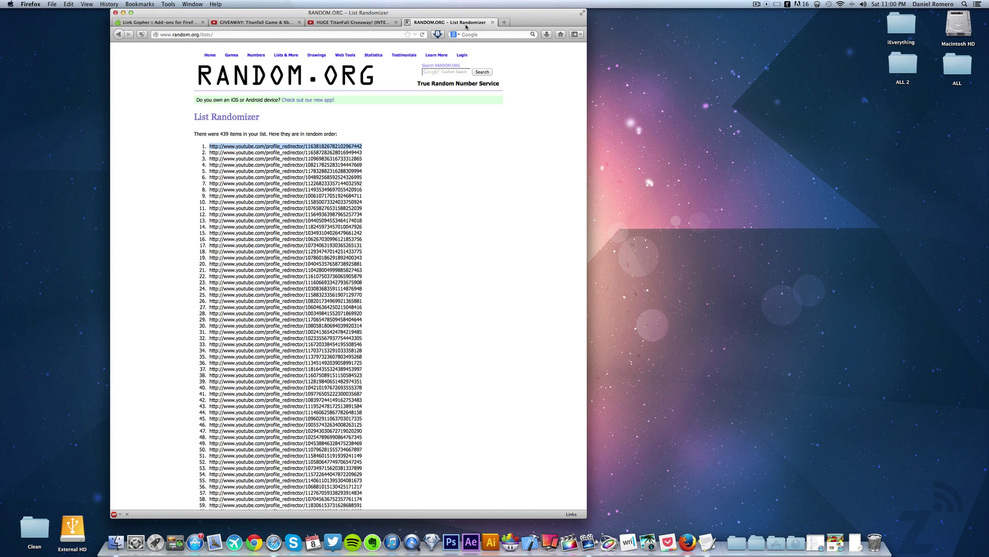
click(319, 23)
click(256, 23)
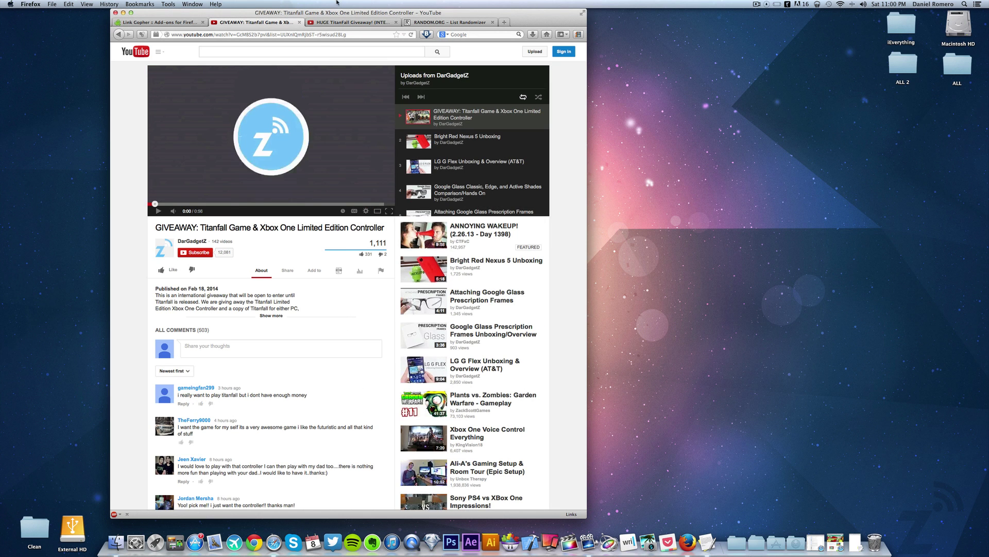
Inspect the comments with Firebug and select the div#watch-discussion comments section
right_click(236, 336)
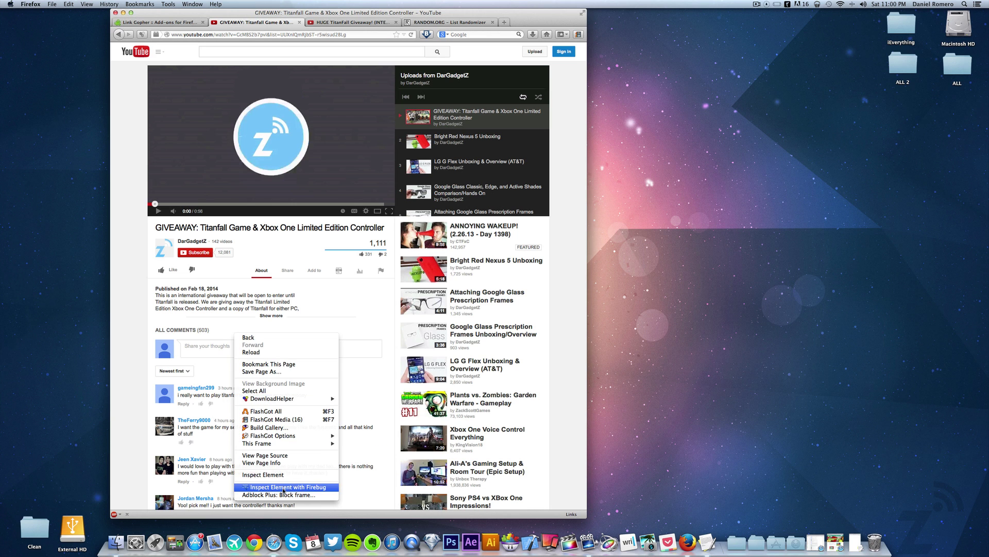
click(283, 489)
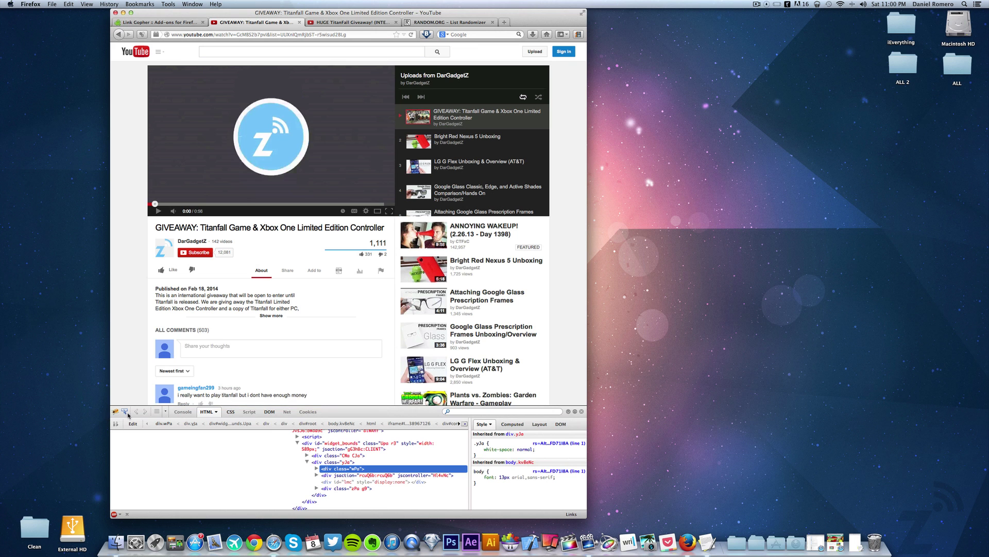
click(125, 411)
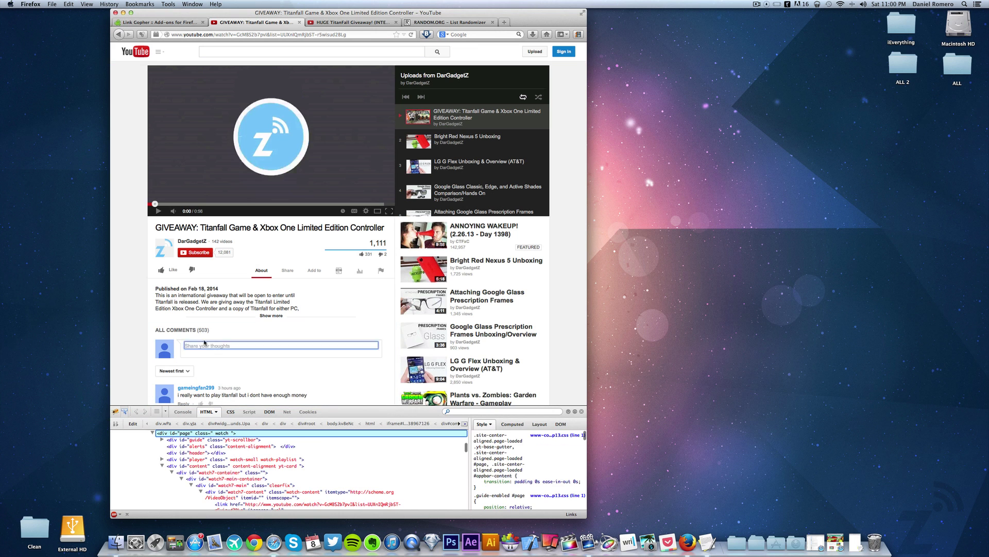
click(312, 323)
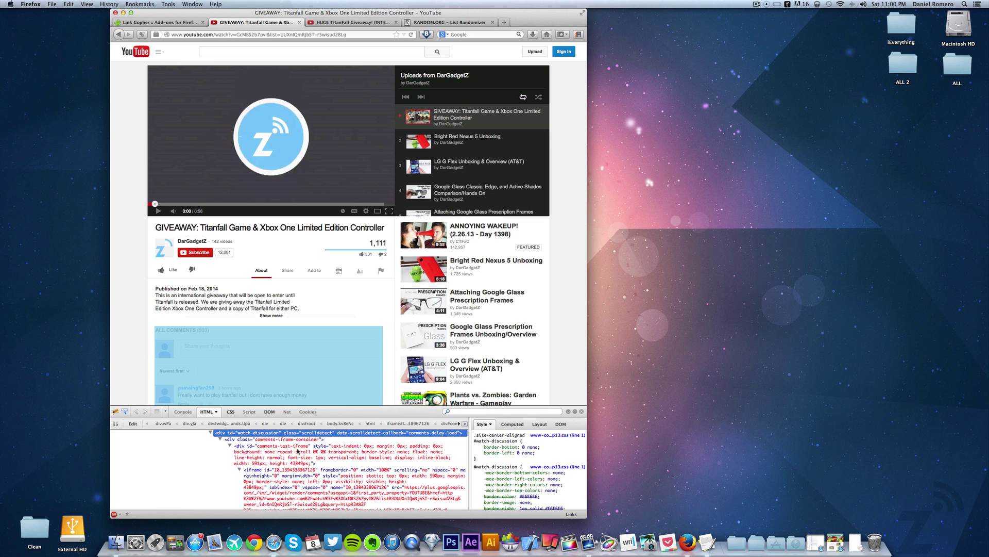
Copy the comments iframe's plus.googleapis.com source address
scroll(299, 452, down, 3)
scroll(299, 452, down, 1)
click(370, 455)
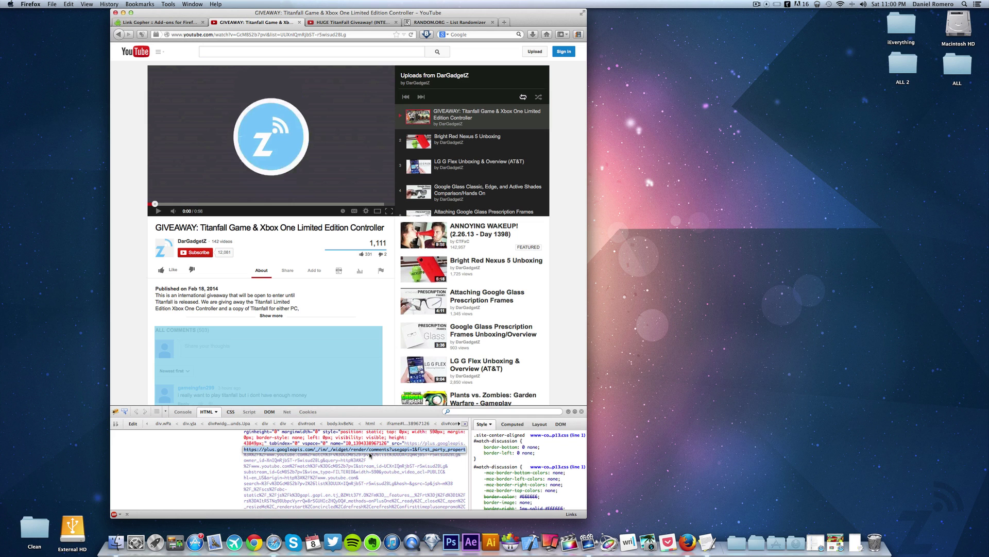
key(super+c)
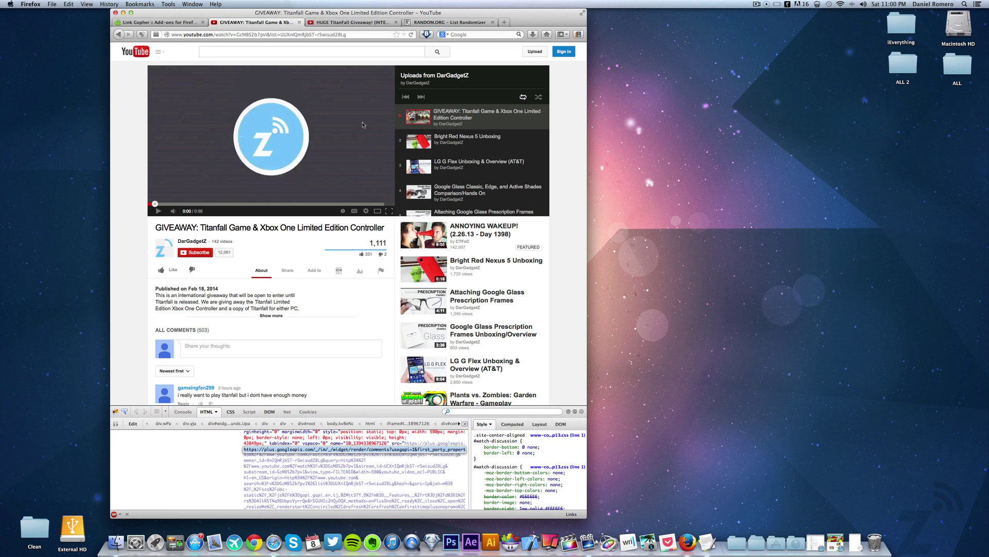
Load the copied comments URL in a new tab and sort the comments newest first
key(super+t)
key(super+v)
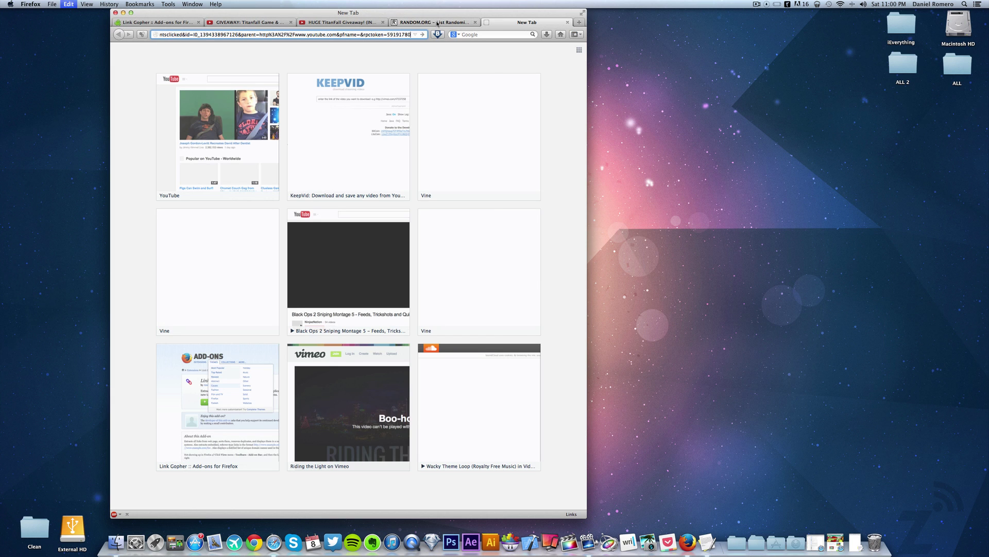
key(Return)
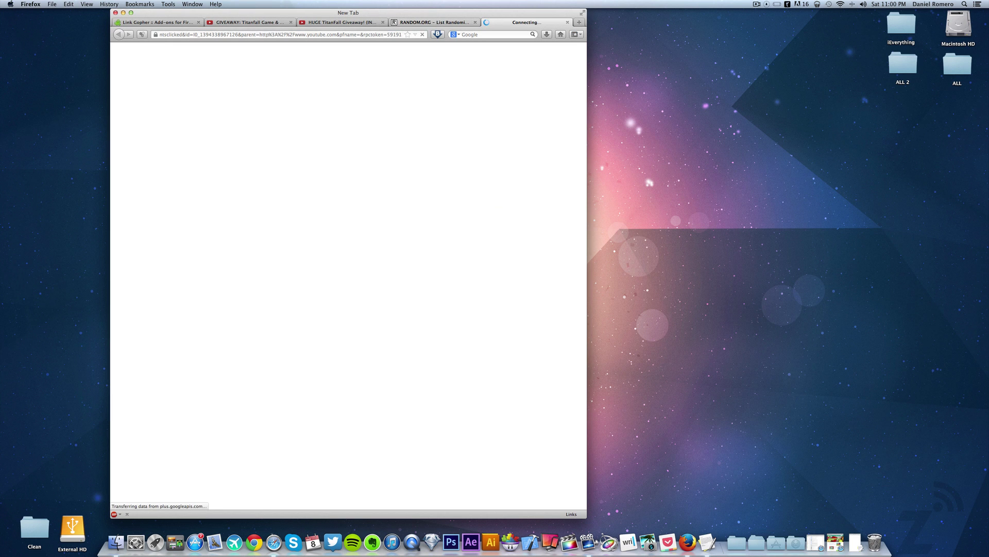
click(136, 90)
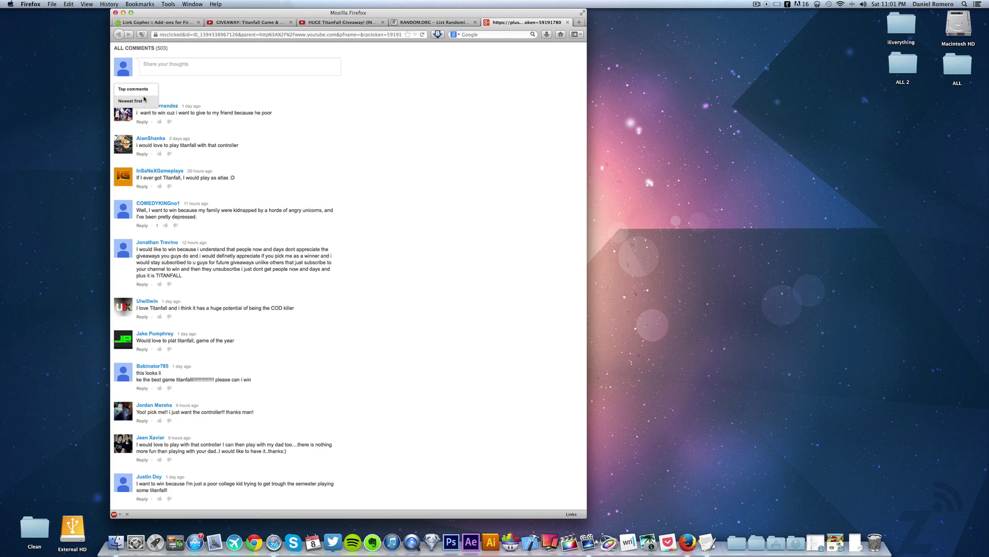
click(146, 101)
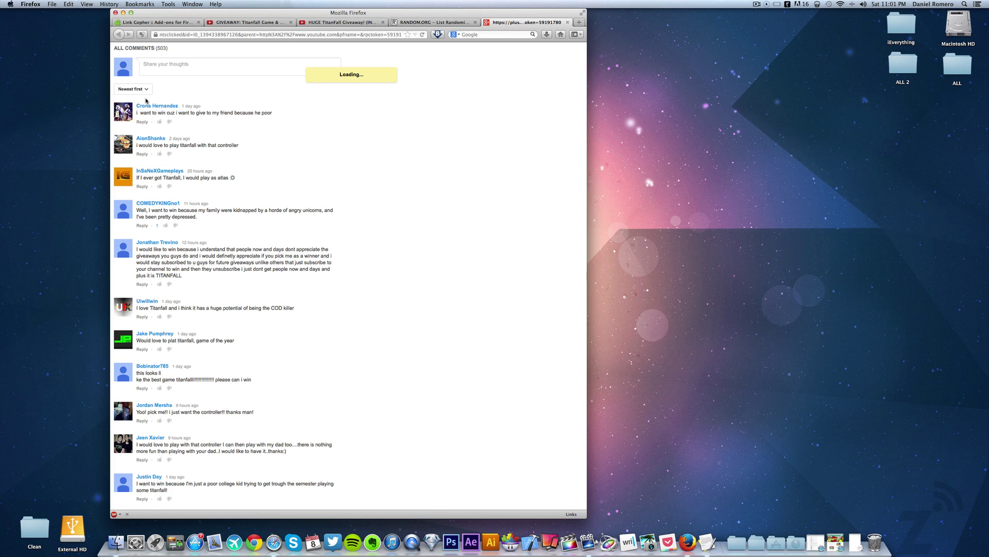
Load four more batches of older comments, reaching back to two weeks ago
scroll(146, 101, down, 10)
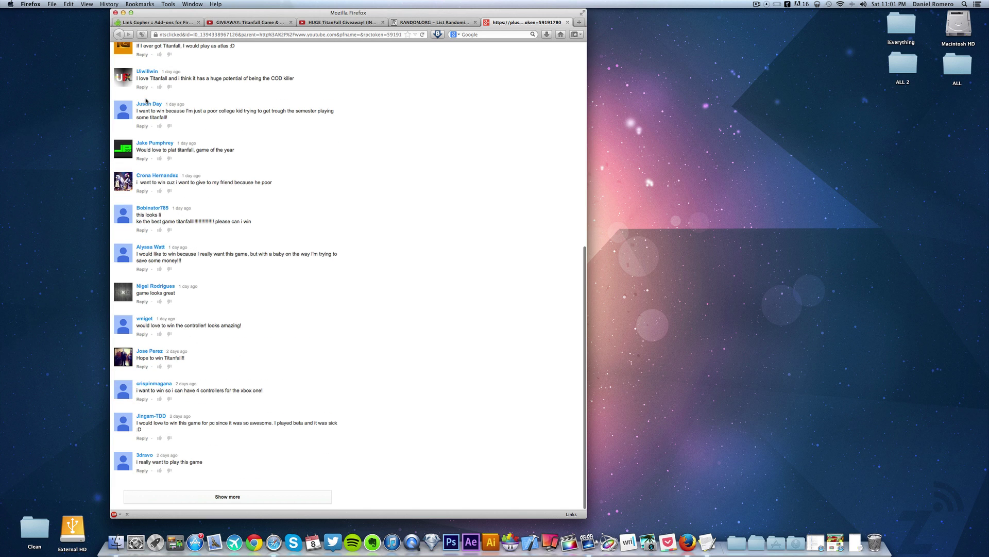
click(212, 497)
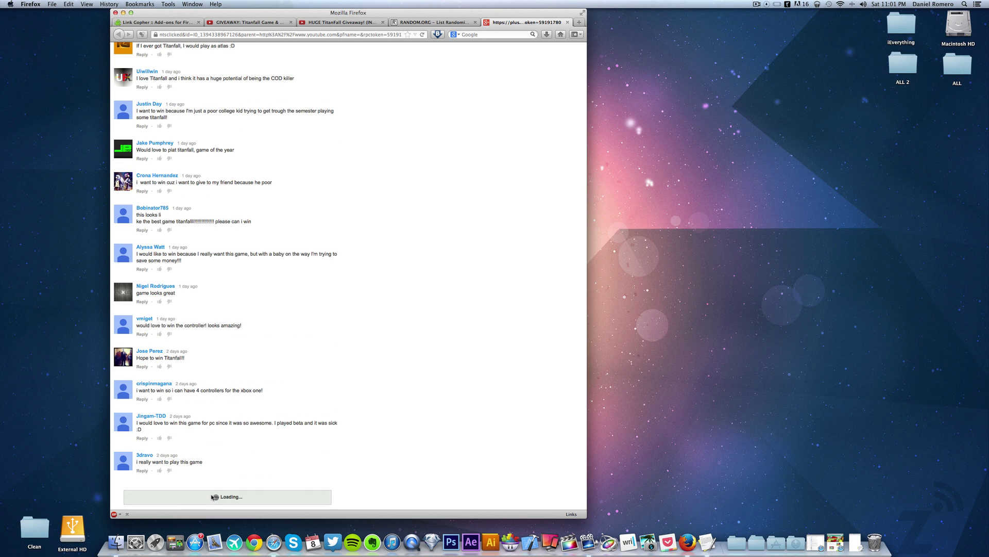
scroll(213, 496, down, 10)
click(211, 496)
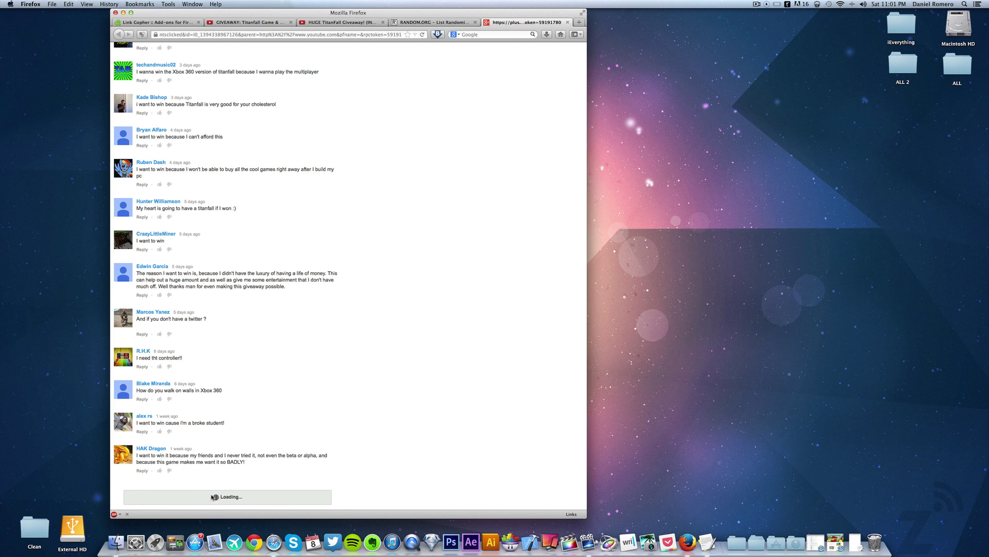
scroll(212, 496, down, 10)
click(211, 496)
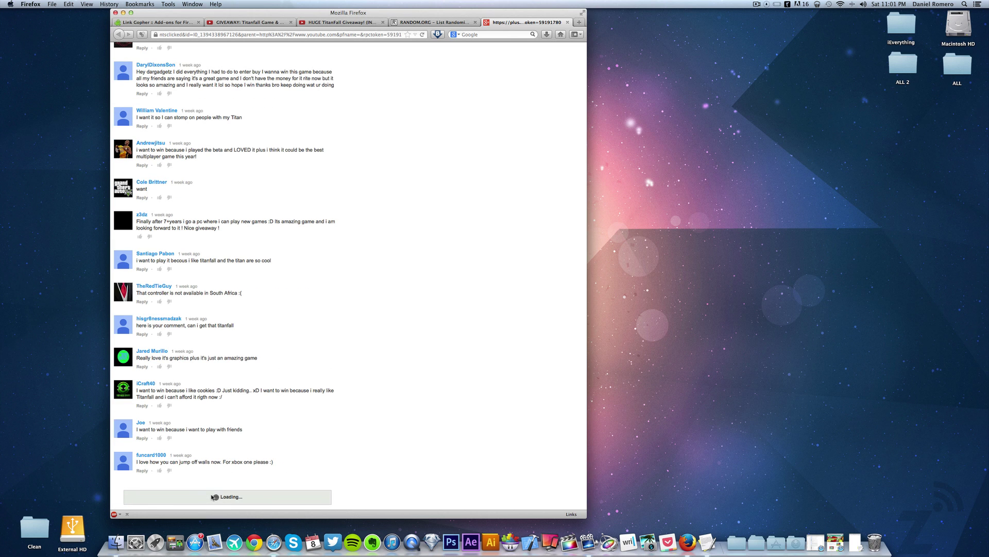
scroll(213, 496, down, 10)
click(213, 497)
scroll(425, 474, down, 15)
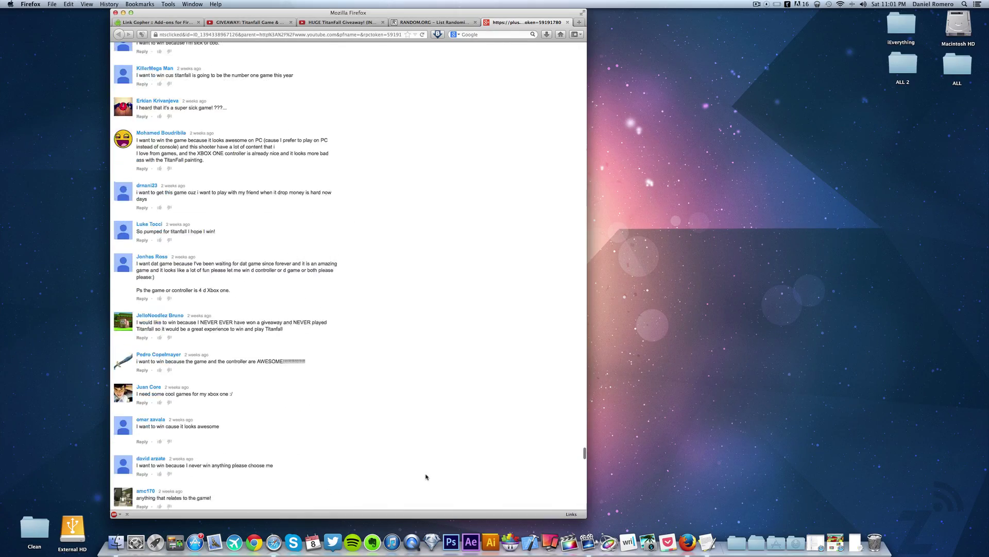
scroll(426, 476, down, 15)
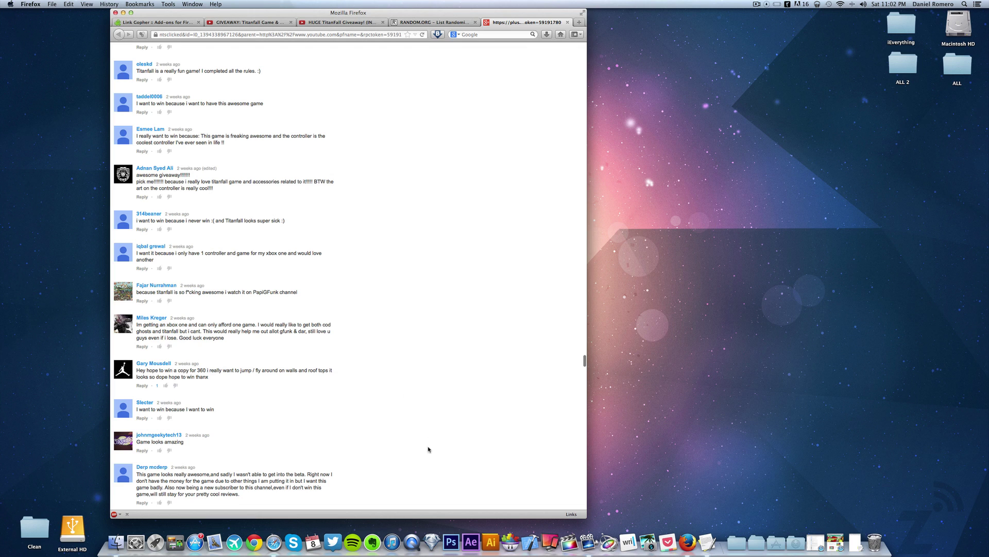
scroll(419, 441, up, 10)
scroll(417, 441, up, 10)
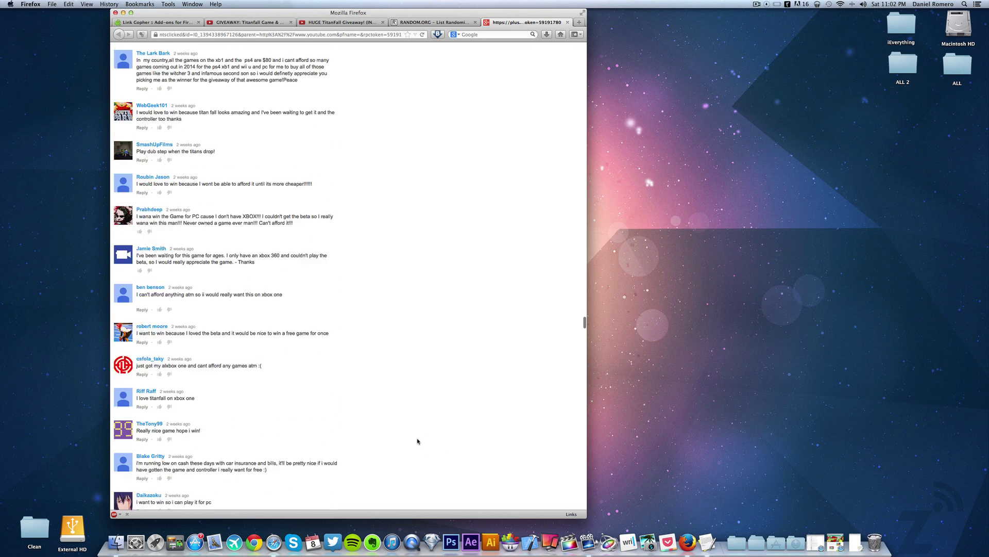
scroll(417, 441, up, 10)
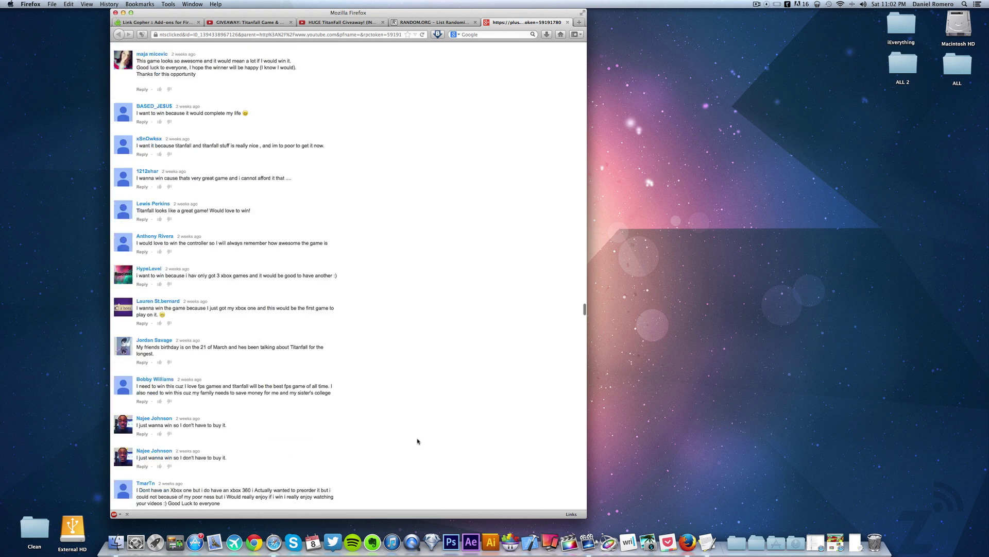
scroll(417, 441, up, 5)
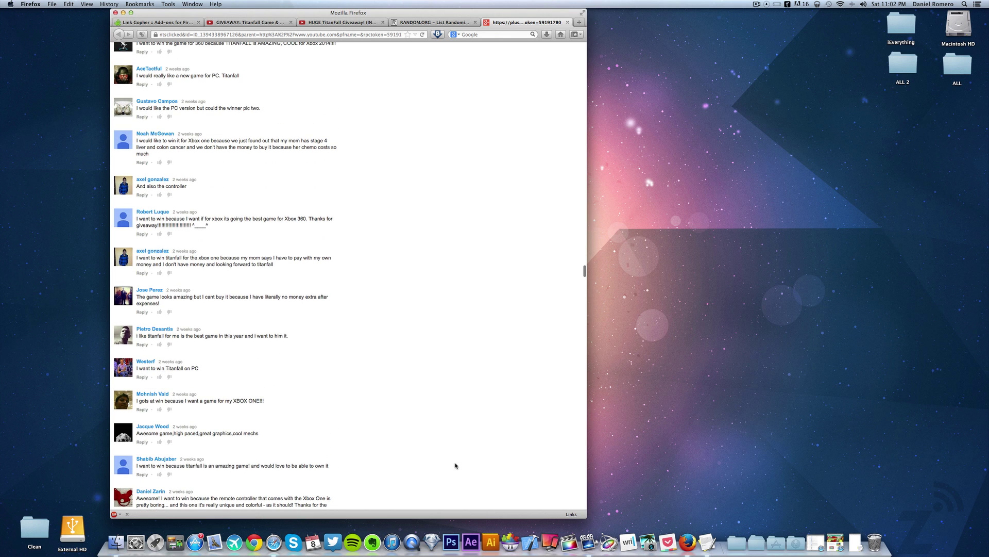
click(570, 514)
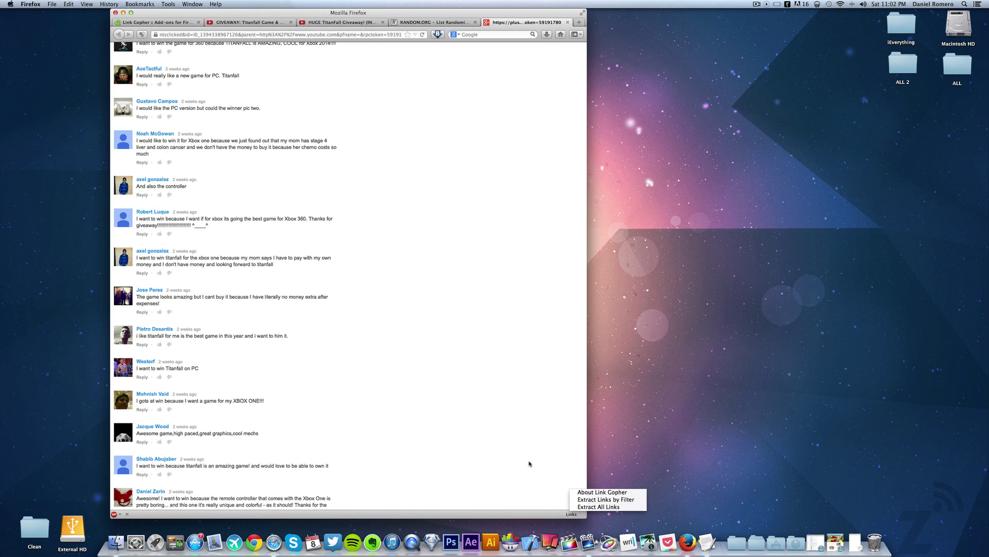
Extract all links from the comments page with Link Gopher and review the list
click(605, 507)
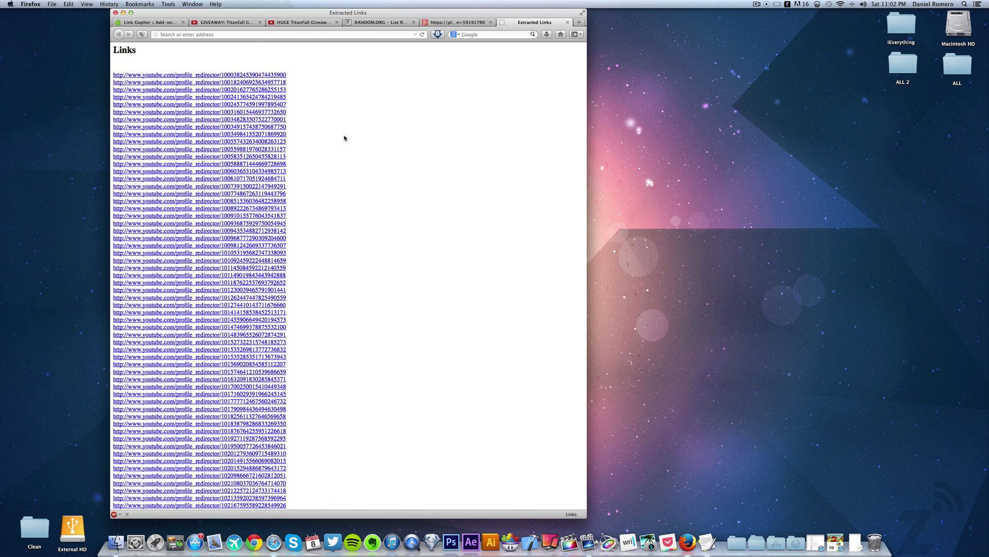
scroll(343, 138, down, 3)
scroll(342, 138, up, 3)
scroll(306, 86, down, 20)
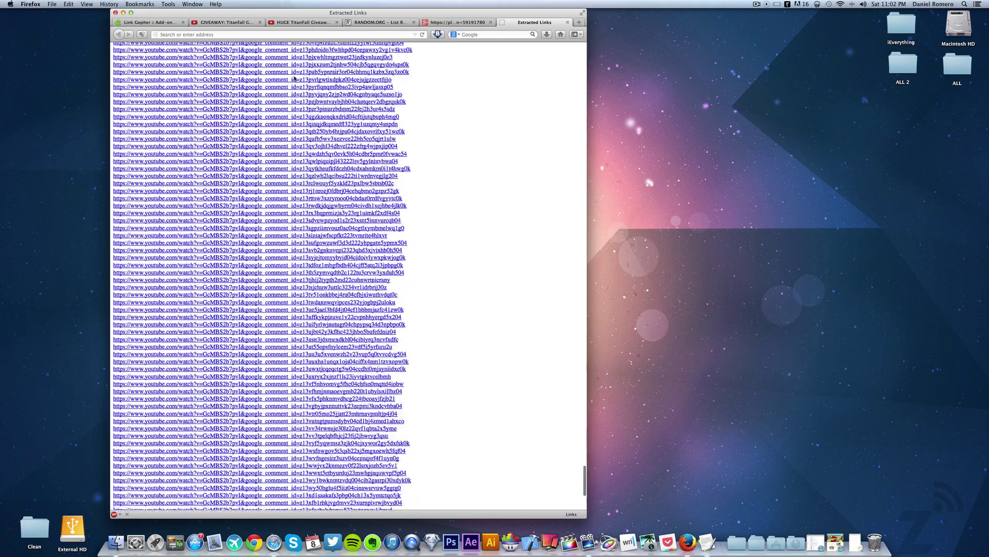
scroll(295, 78, up, 15)
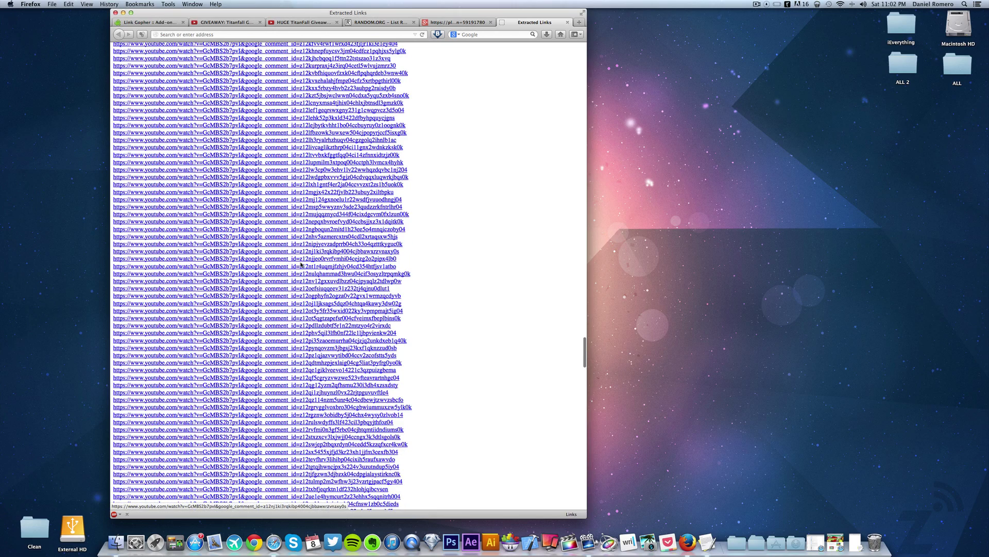
scroll(432, 293, up, 10)
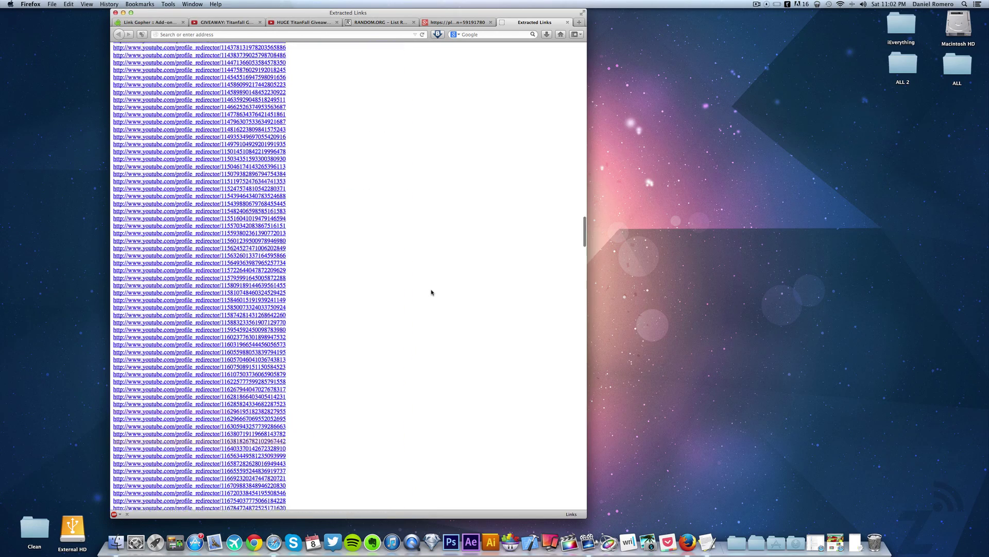
scroll(431, 292, down, 15)
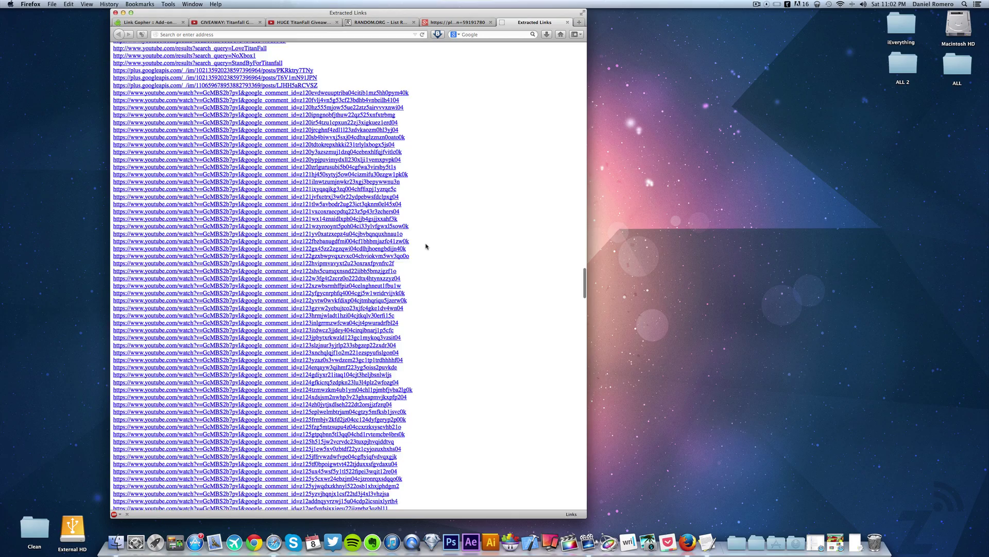
scroll(426, 246, up, 10)
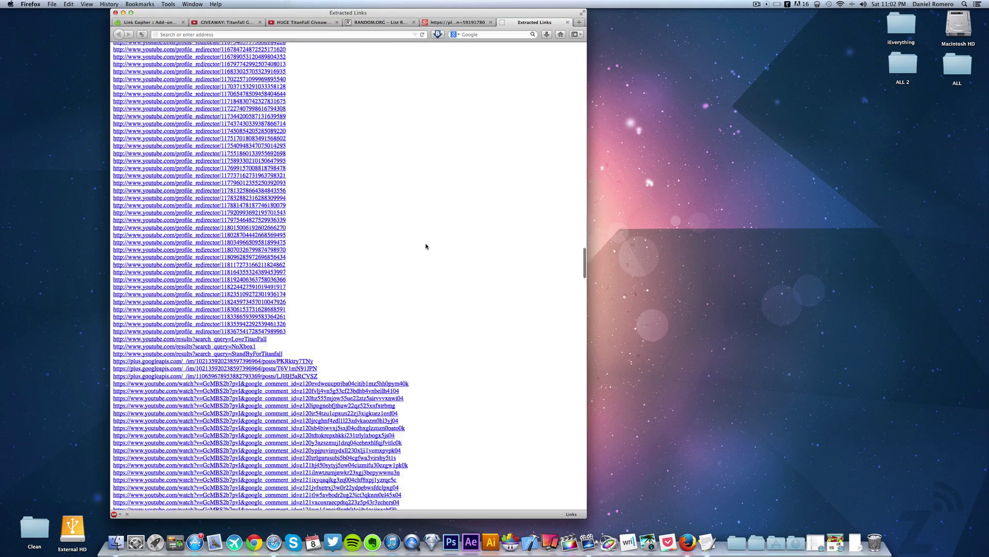
scroll(426, 246, up, 3)
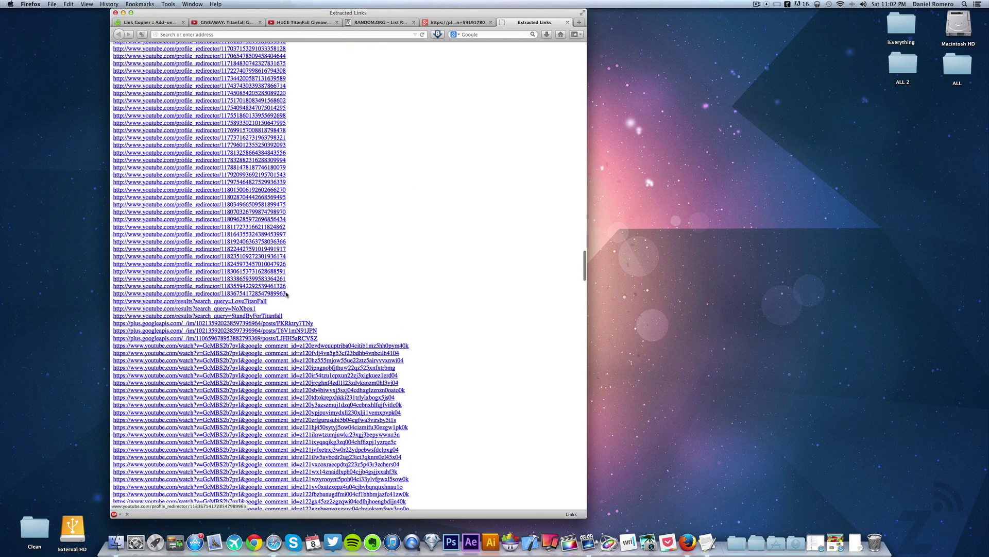
Paste the selected profile_redirector links into a blank TextEdit document
drag(286, 295, 109, 74)
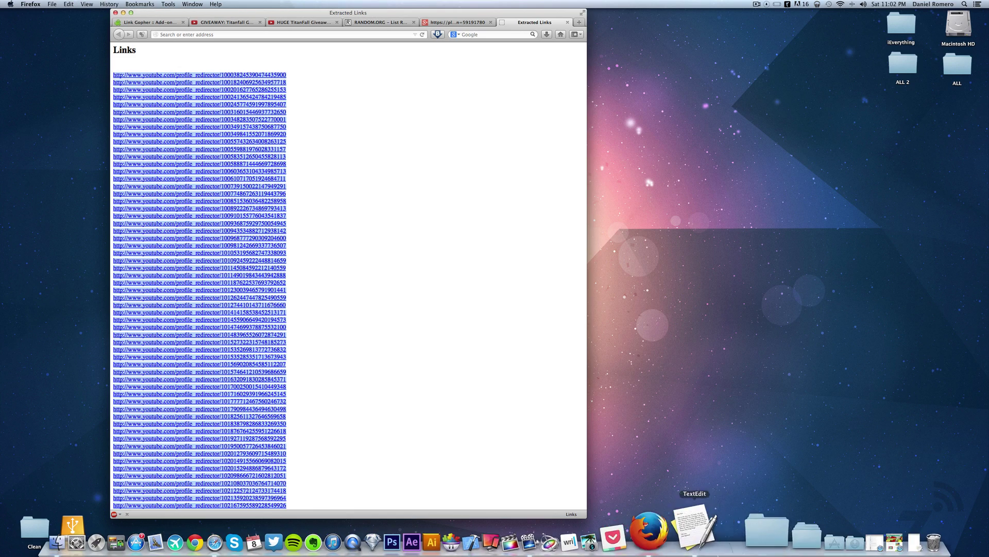
click(706, 541)
key(super+v)
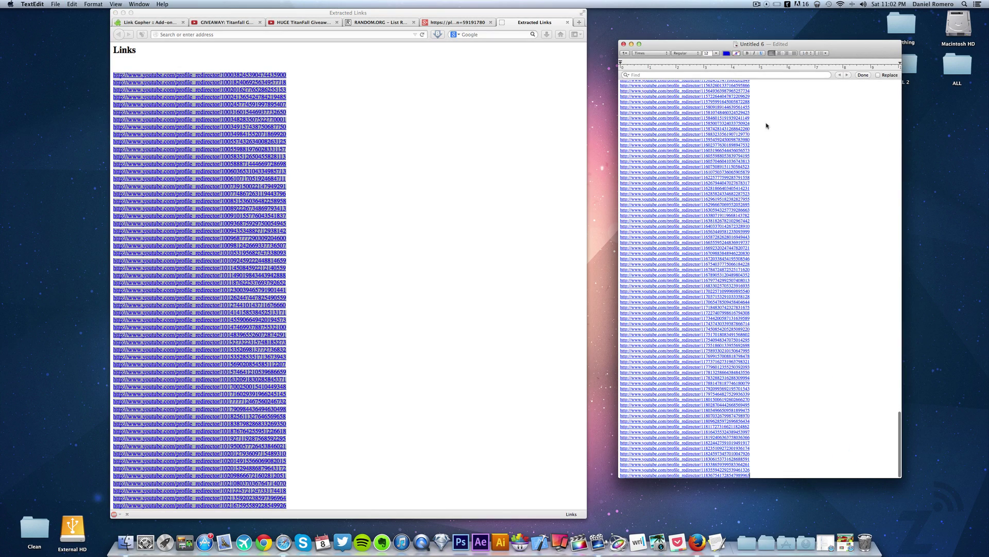
scroll(778, 126, up, 10)
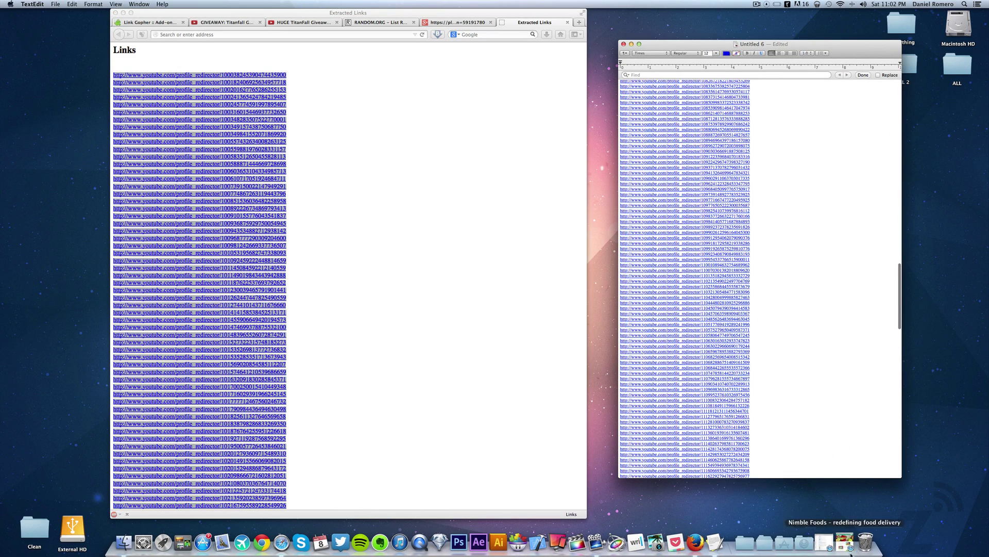
click(379, 22)
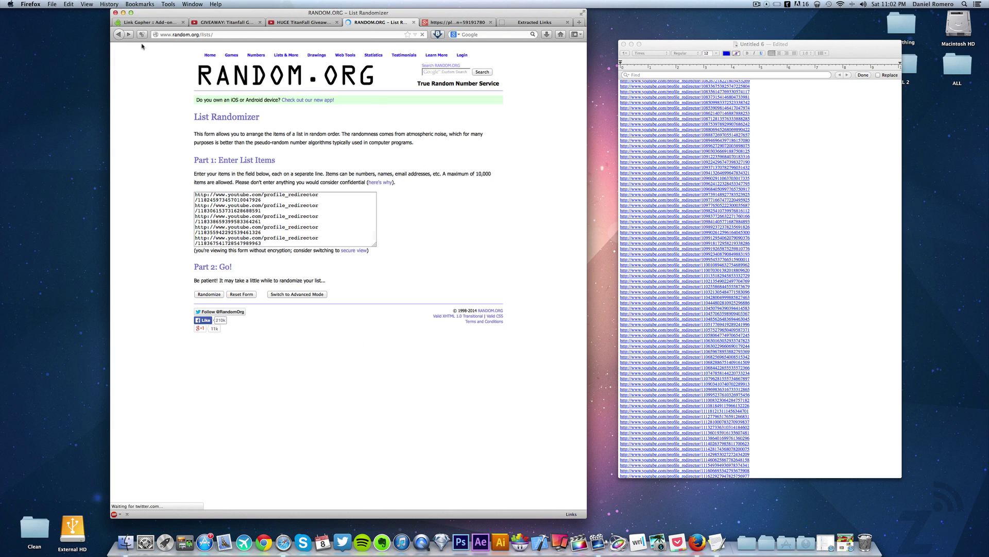
Clear the old list from the List Randomizer box and select all links in TextEdit
click(267, 219)
key(super+a)
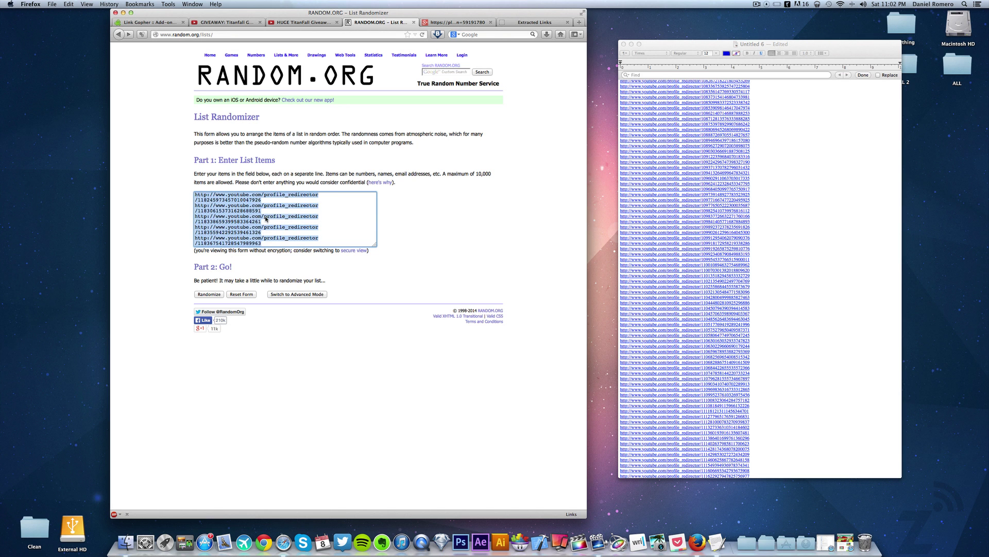
key(BackSpace)
click(802, 218)
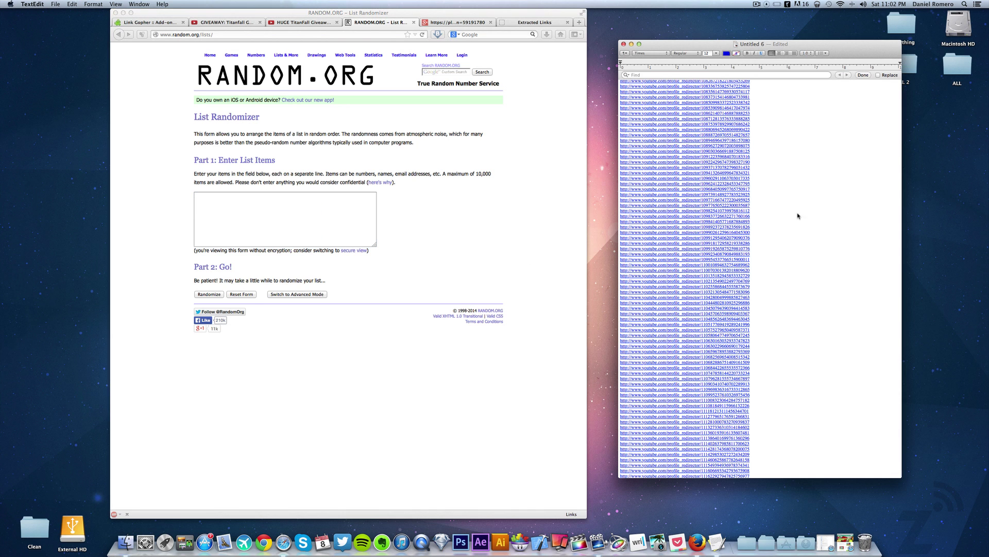
key(super+a)
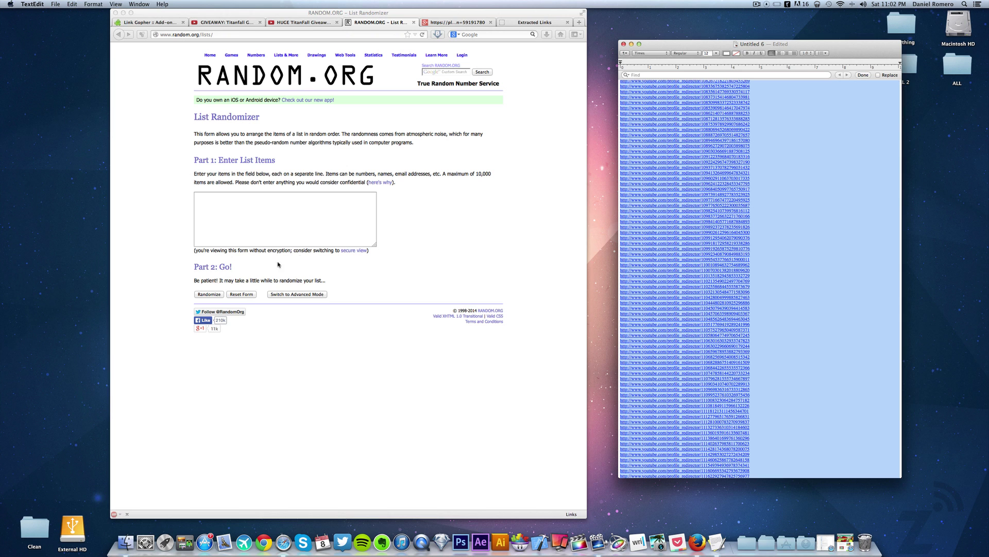
Paste the copied profile links into the List Randomizer entry box
click(277, 232)
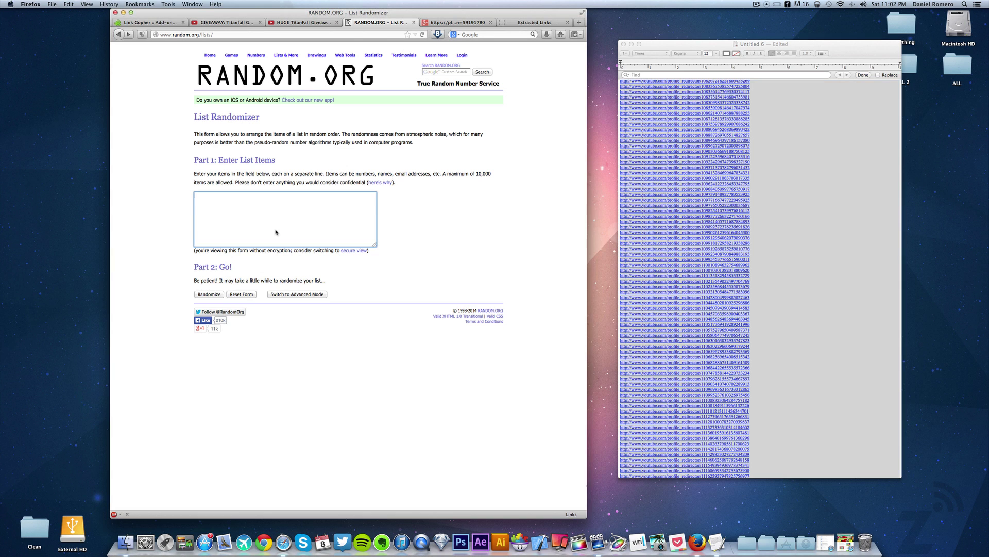
click(119, 34)
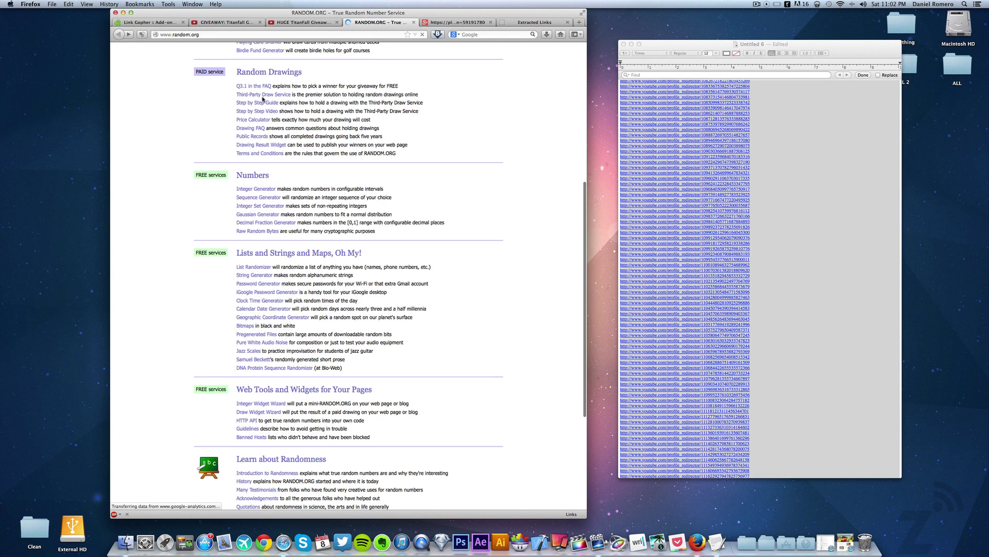
scroll(421, 223, up, 10)
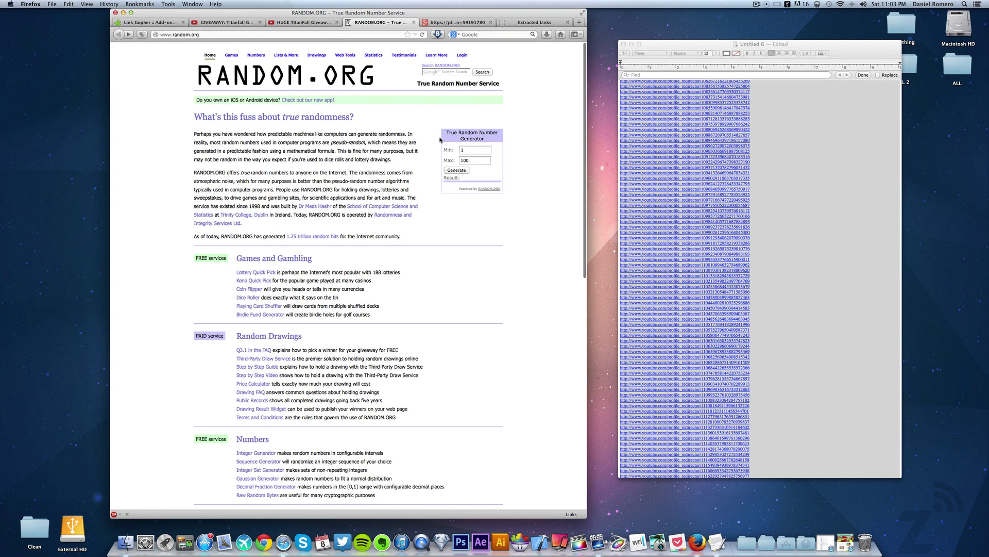
key(super+bracketright)
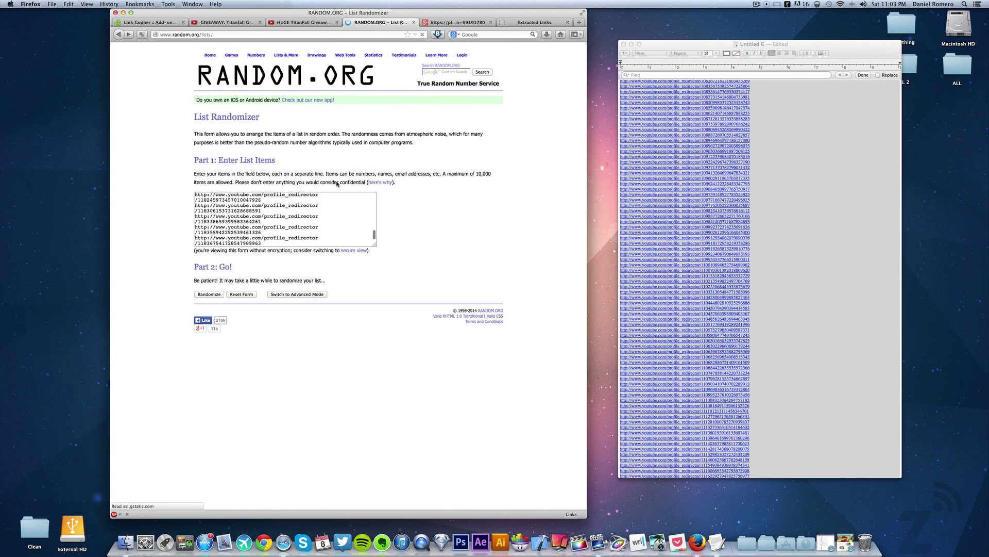
click(335, 196)
key(super+a)
key(super+v)
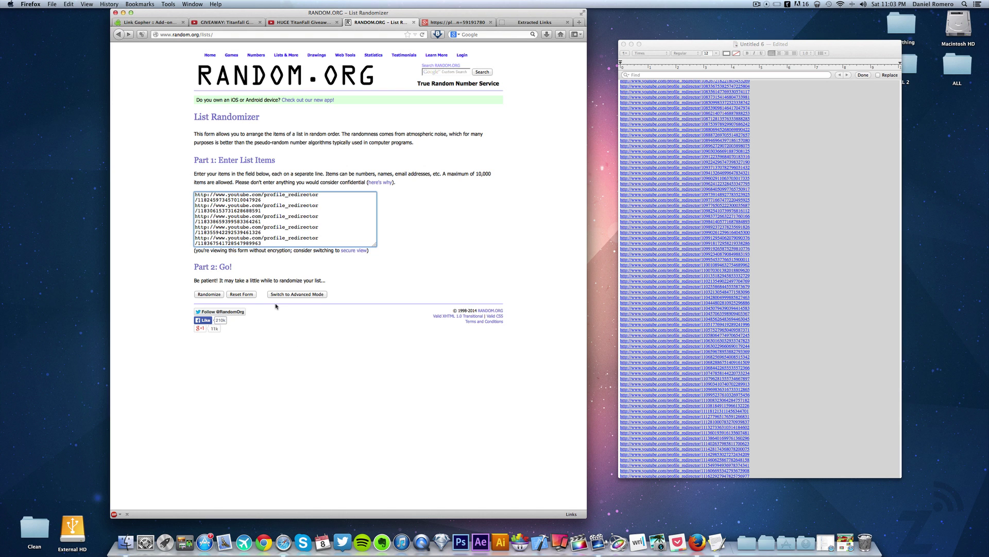
Randomize the 438 links and open the first-ranked profile link as the winner's page
click(209, 294)
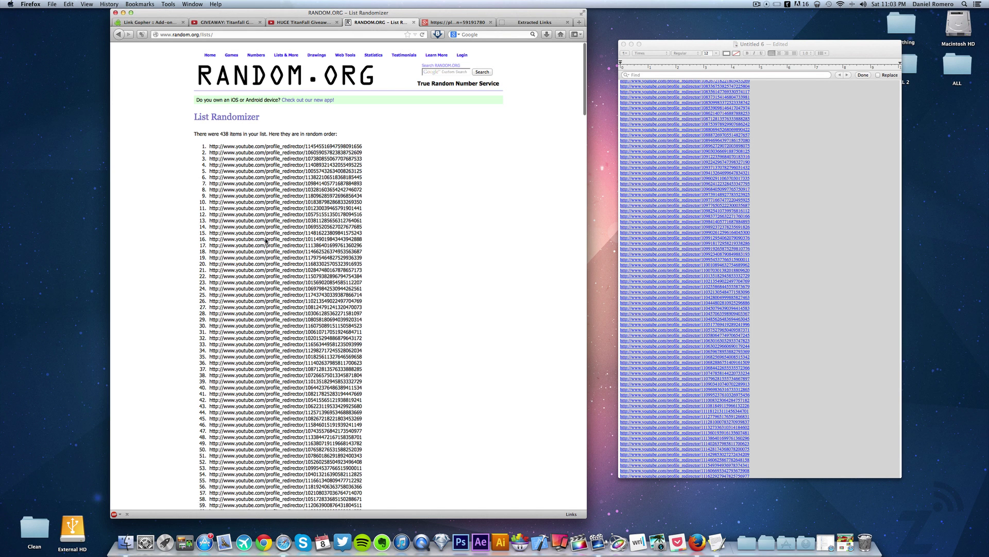
drag(363, 146, 208, 146)
key(super+c)
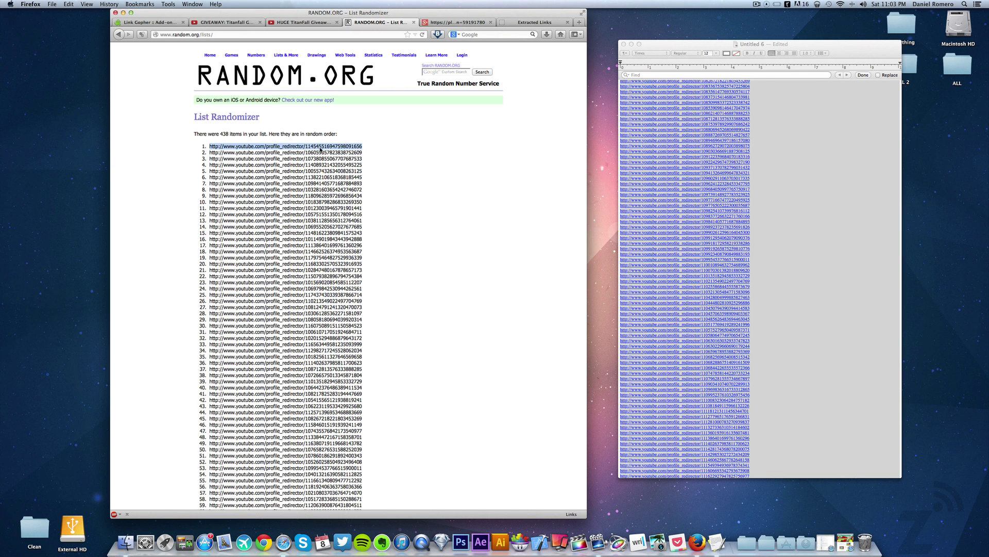
click(287, 34)
key(super+v)
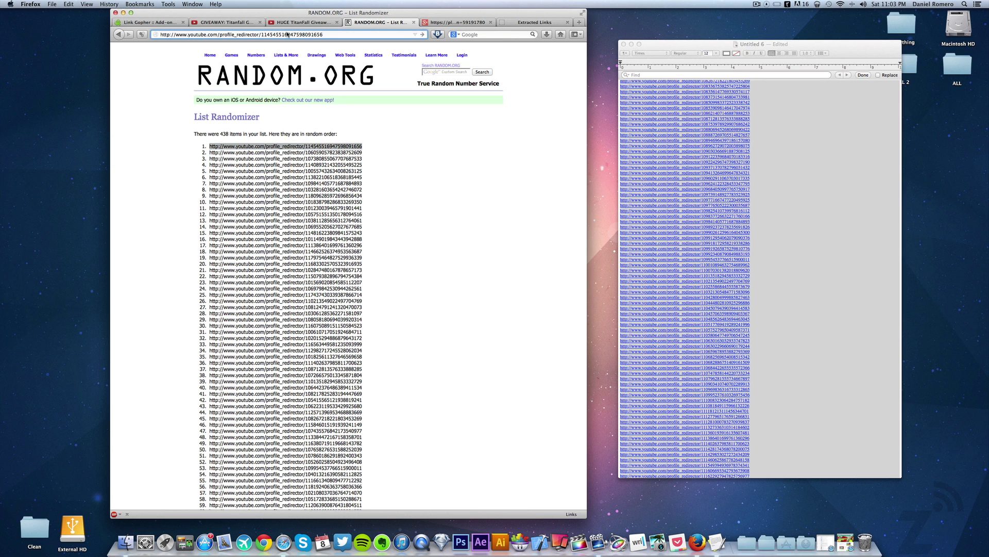
key(Return)
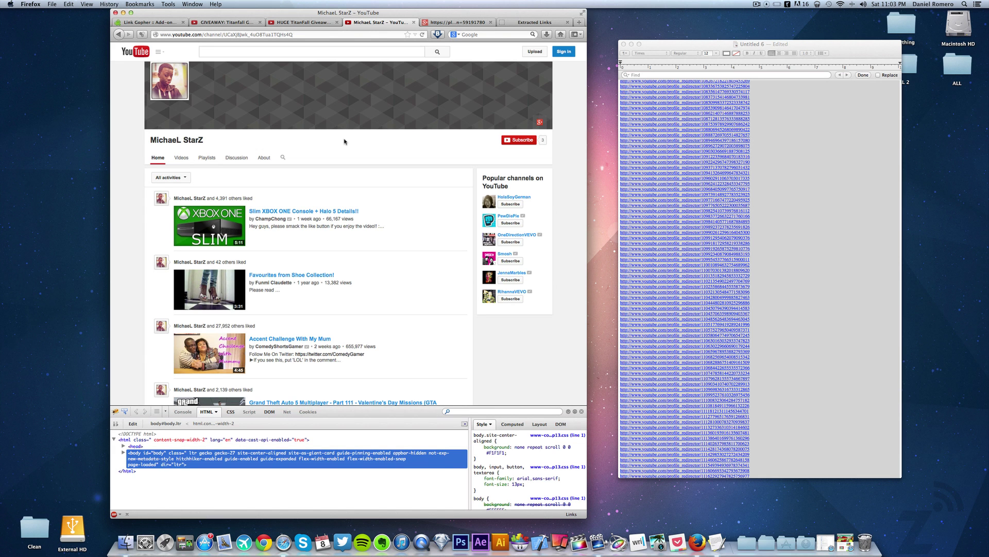
Scroll through the winner's YouTube channel and close the Firebug inspector panel
scroll(345, 141, down, 2)
scroll(344, 142, down, 10)
scroll(344, 141, up, 15)
click(582, 413)
scroll(580, 414, down, 3)
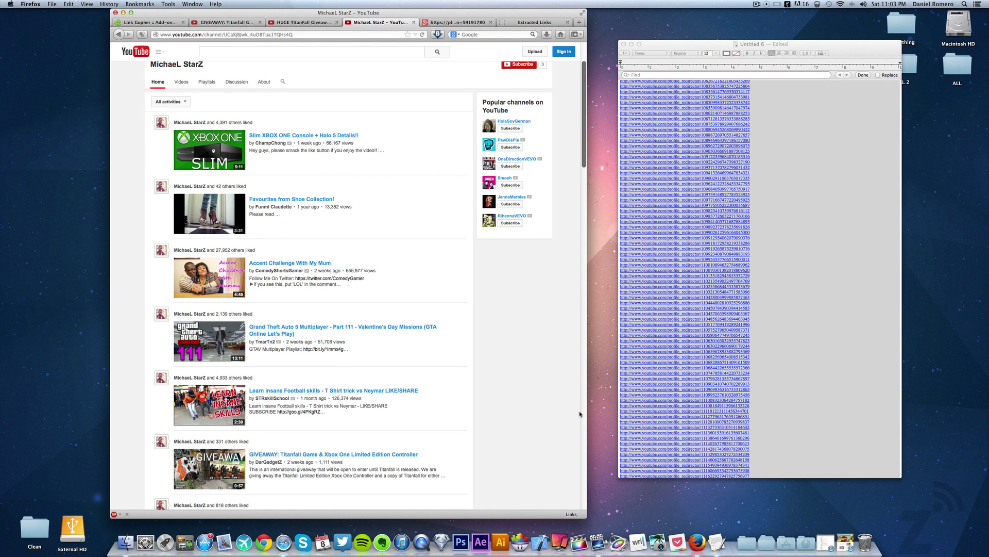
scroll(580, 414, down, 4)
scroll(581, 414, up, 6)
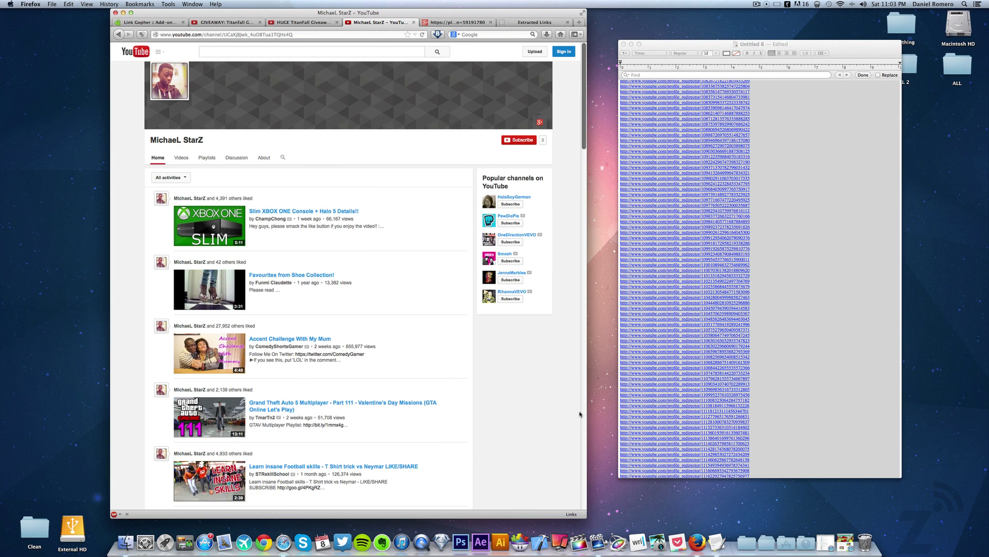
scroll(580, 414, down, 3)
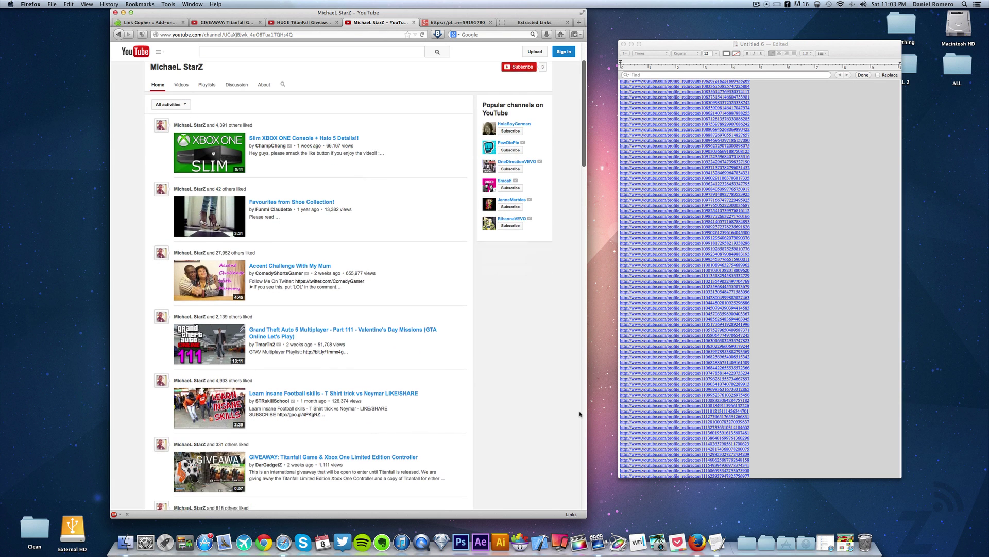
Go back and forward to the winner's channel, then show the HUGE TitanFall Giveaway tab
click(118, 34)
click(129, 34)
click(309, 23)
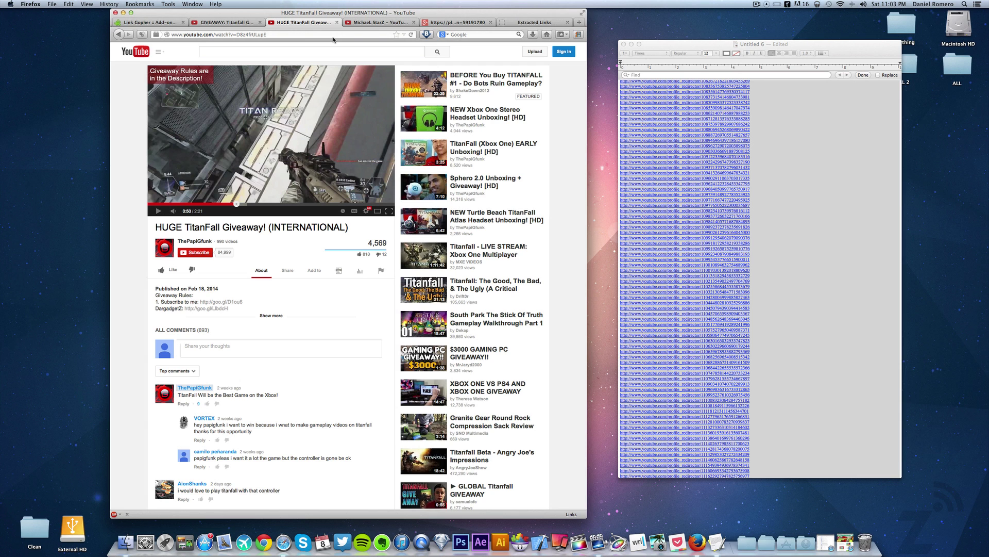
Show the GIVEAWAY: Titanfall Game video and sort its 503 comments newest first
click(231, 23)
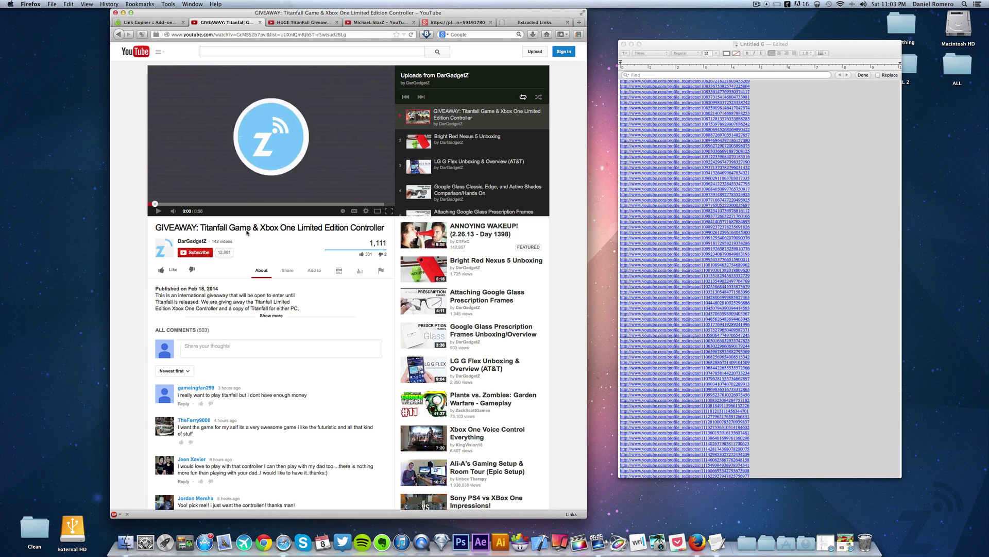
click(184, 371)
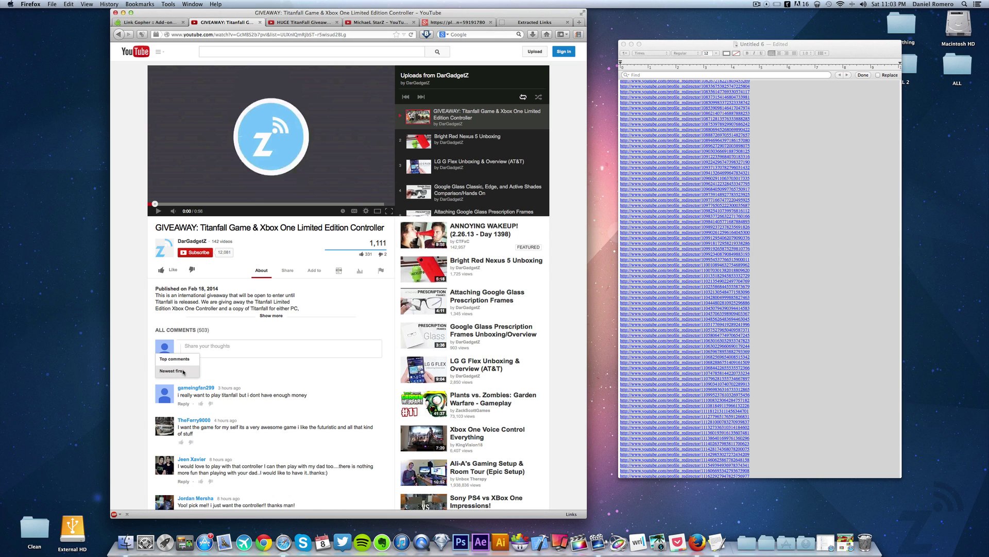
click(184, 371)
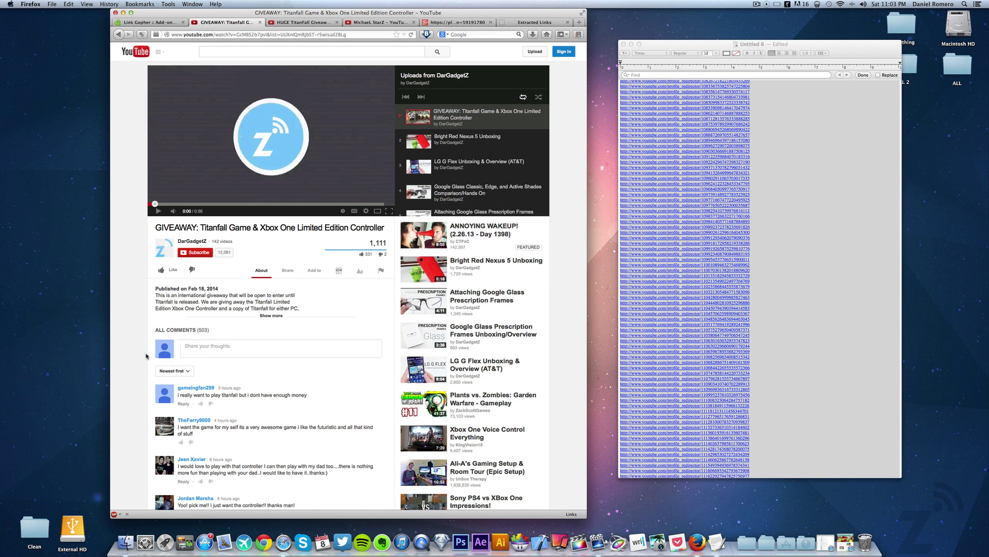